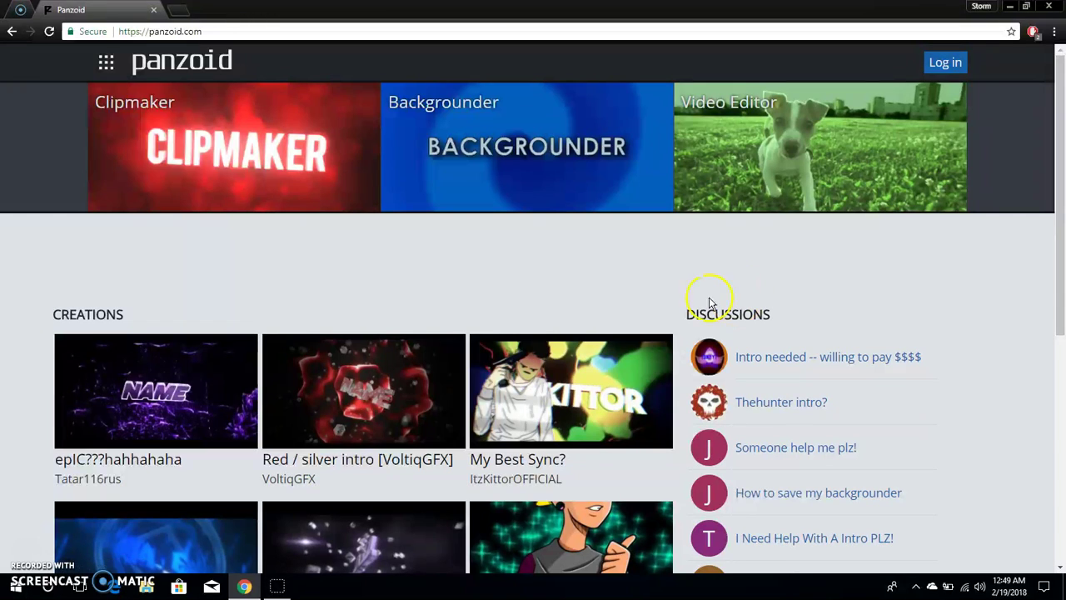
- Open the full list of community creations from the home page
{"action": "left_click", "coordinate": [106, 64]}
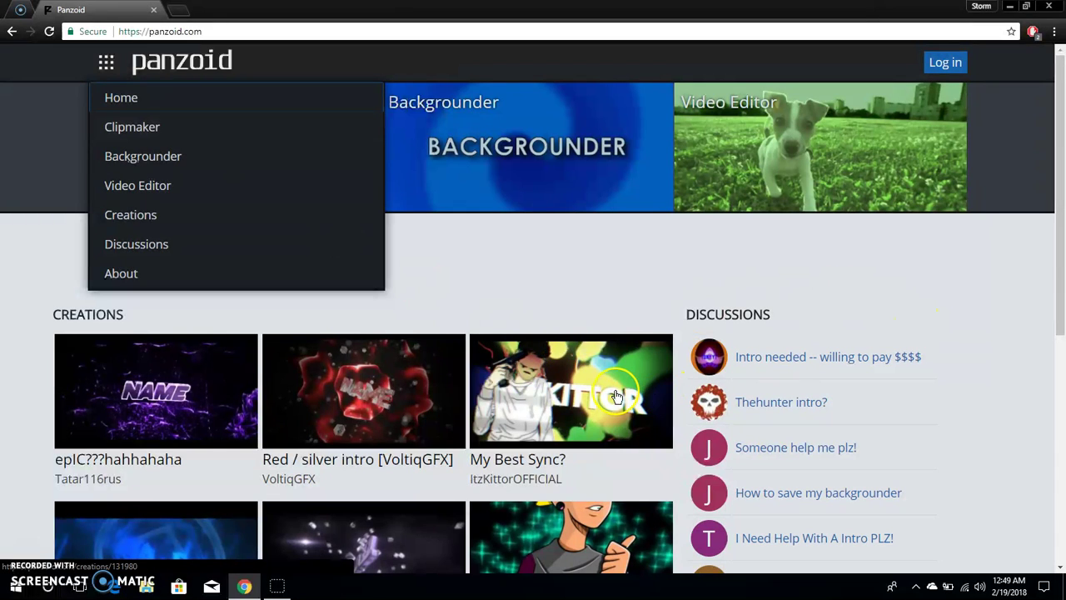
{"action": "left_click", "coordinate": [1059, 566]}
{"action": "scroll", "coordinate": [1058, 566], "scroll_direction": "down", "scroll_amount": 3}
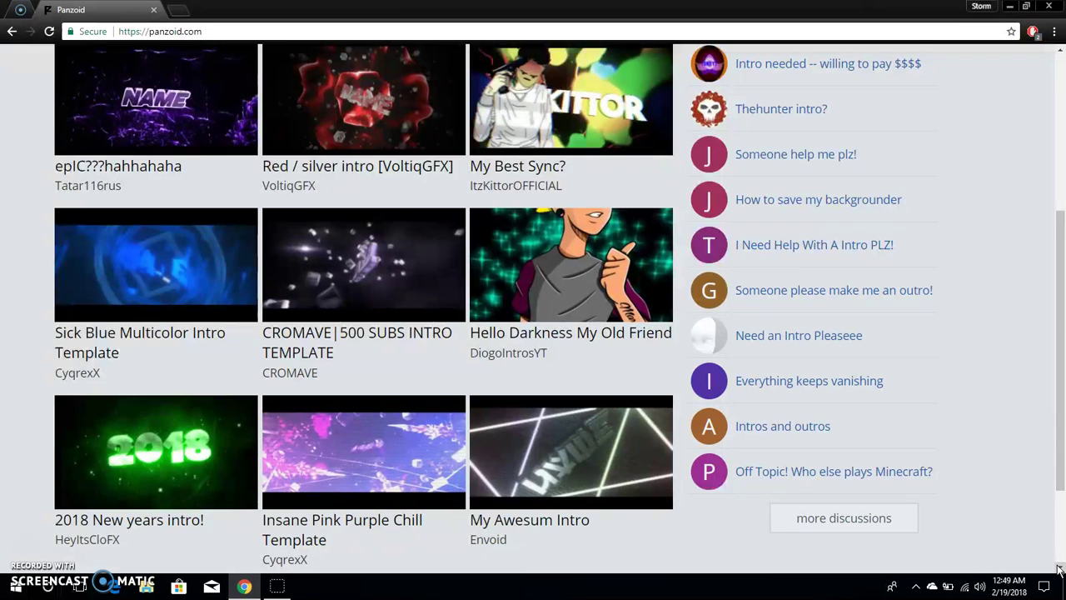
{"action": "scroll", "coordinate": [1058, 568], "scroll_direction": "down", "scroll_amount": 2}
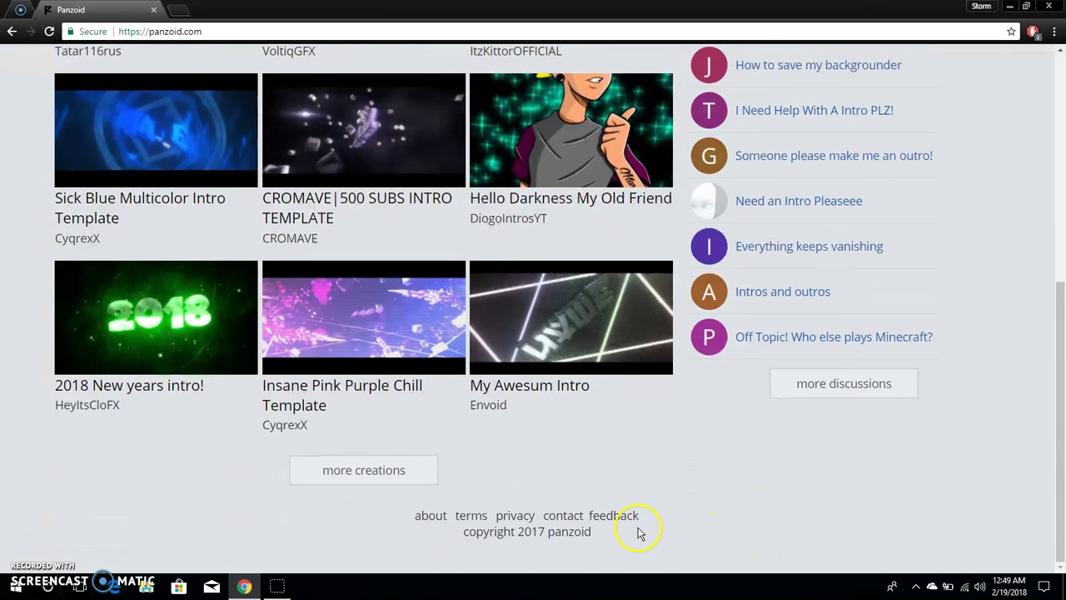
{"action": "left_click", "coordinate": [398, 471]}
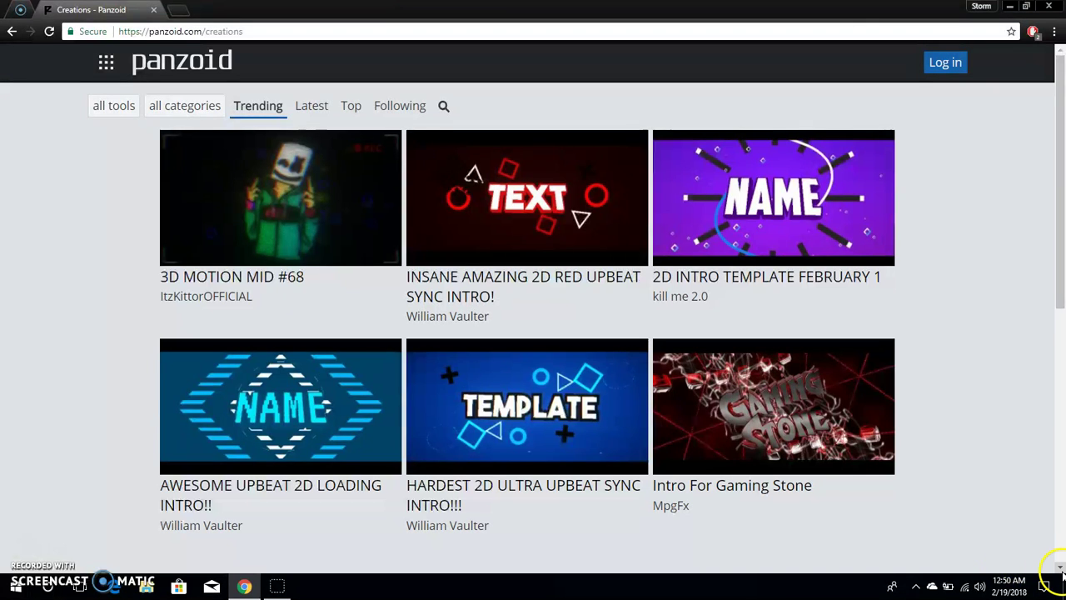
- Browse the trending creations for an intro template
{"action": "scroll", "coordinate": [1061, 574], "scroll_direction": "down", "scroll_amount": 5}
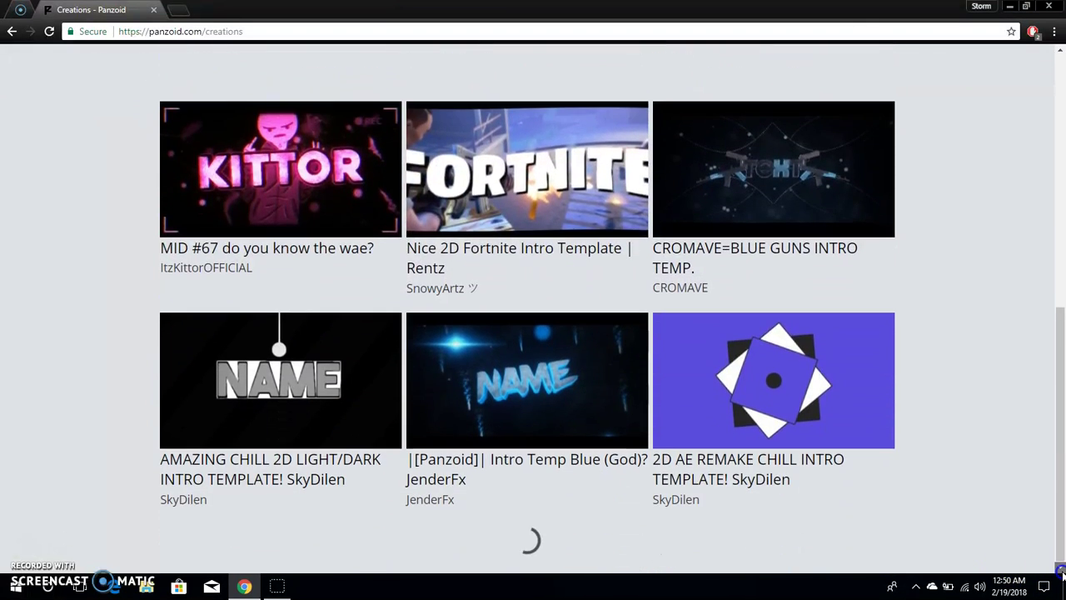
{"action": "scroll", "coordinate": [1060, 574], "scroll_direction": "down", "scroll_amount": 7}
{"action": "scroll", "coordinate": [1060, 575], "scroll_direction": "down", "scroll_amount": 5}
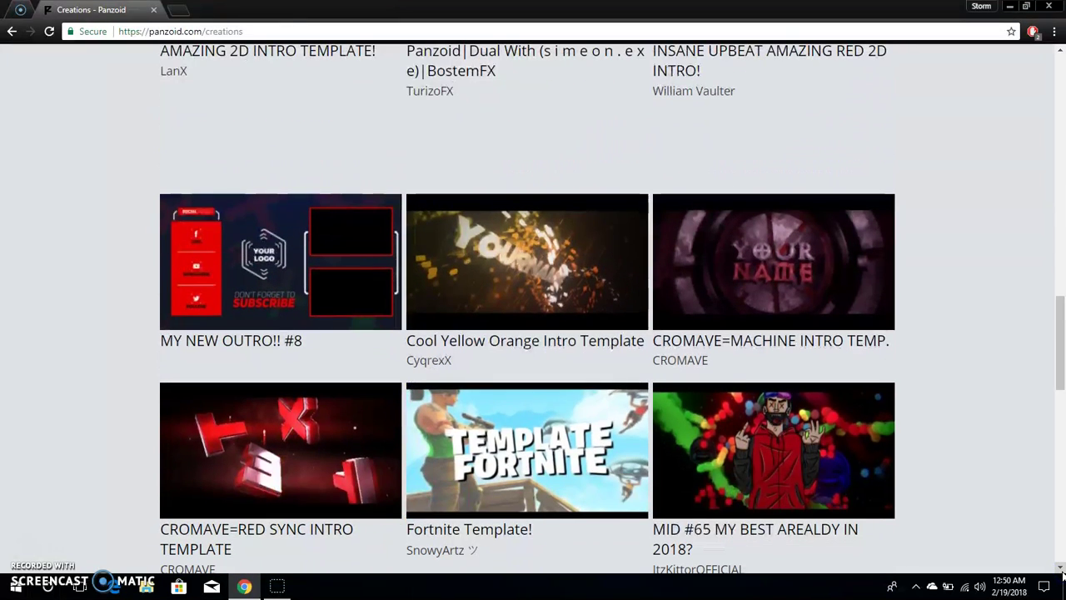
{"action": "scroll", "coordinate": [1060, 574], "scroll_direction": "down", "scroll_amount": 5}
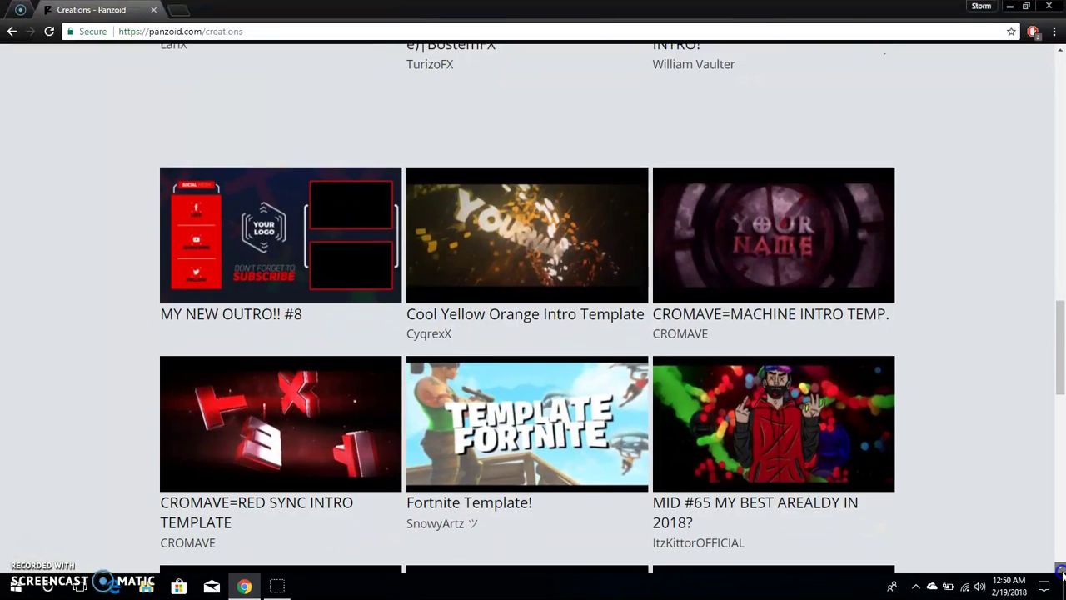
{"action": "scroll", "coordinate": [1063, 575], "scroll_direction": "down", "scroll_amount": 8}
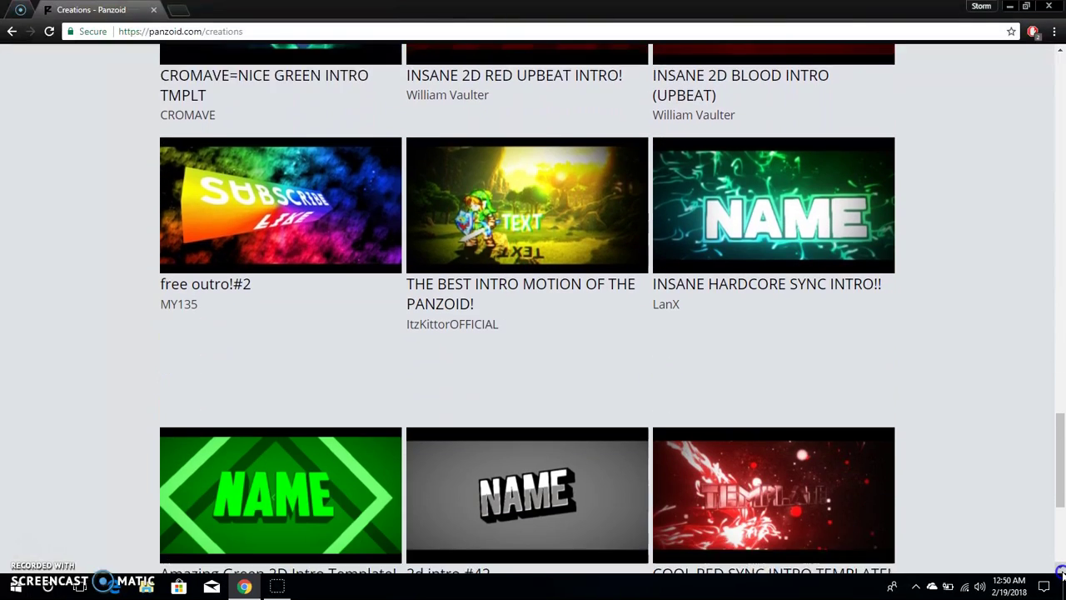
{"action": "scroll", "coordinate": [1063, 575], "scroll_direction": "down", "scroll_amount": 5}
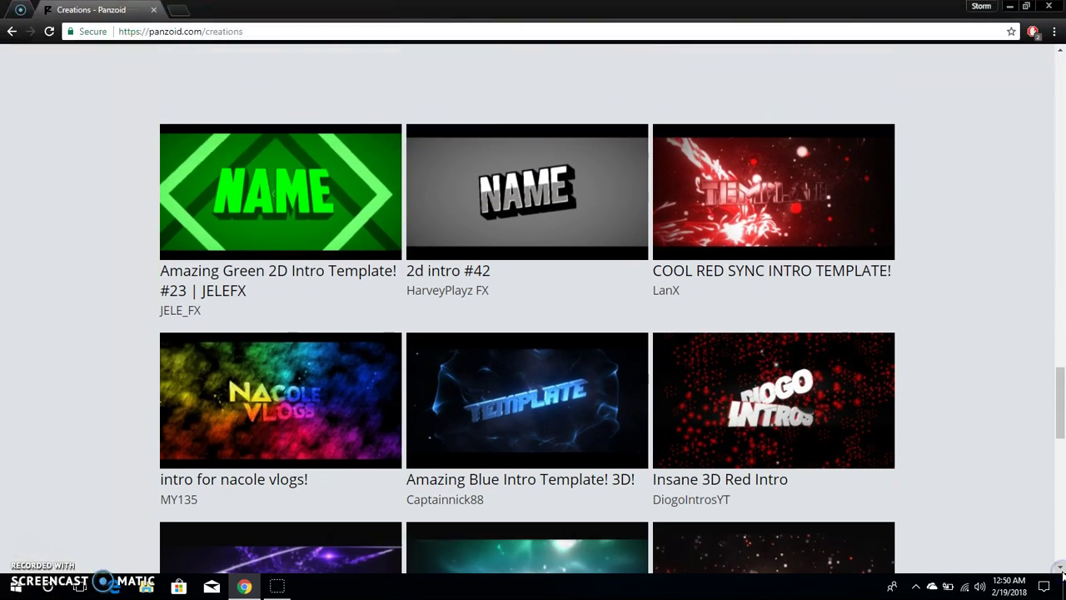
{"action": "scroll", "coordinate": [1063, 575], "scroll_direction": "down", "scroll_amount": 4}
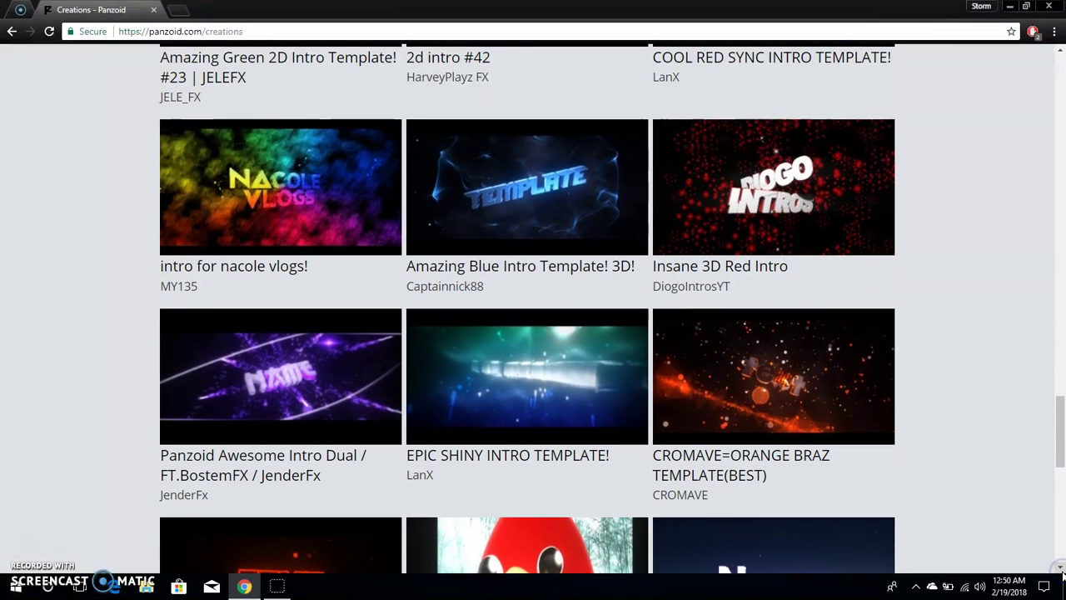
{"action": "scroll", "coordinate": [1063, 575], "scroll_direction": "down", "scroll_amount": 2}
{"action": "scroll", "coordinate": [1063, 575], "scroll_direction": "down", "scroll_amount": 2}
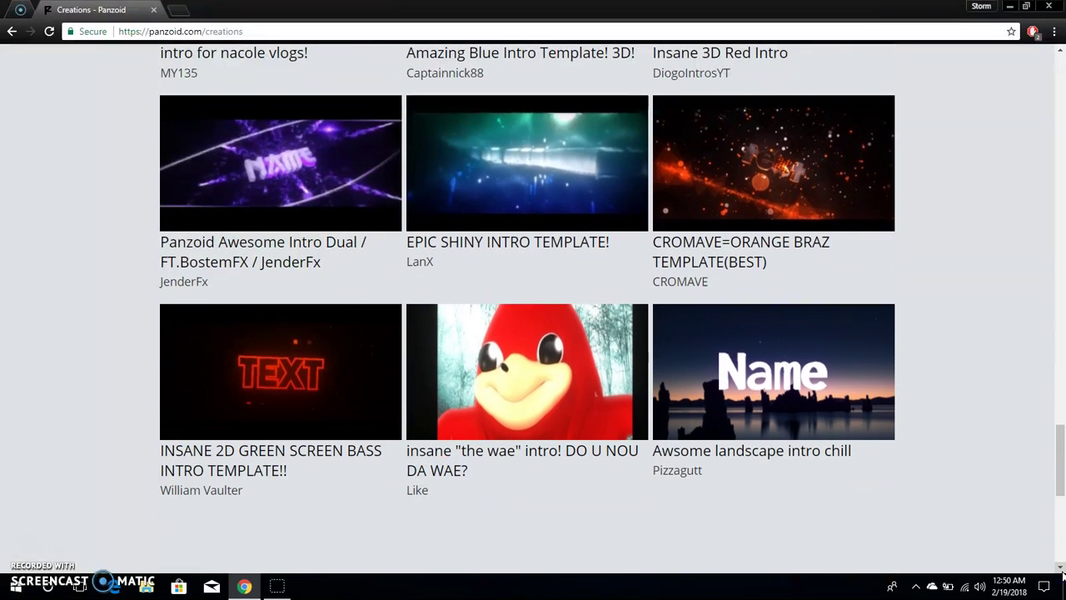
{"action": "scroll", "coordinate": [1063, 575], "scroll_direction": "down", "scroll_amount": 1}
{"action": "scroll", "coordinate": [1062, 575], "scroll_direction": "down", "scroll_amount": 2}
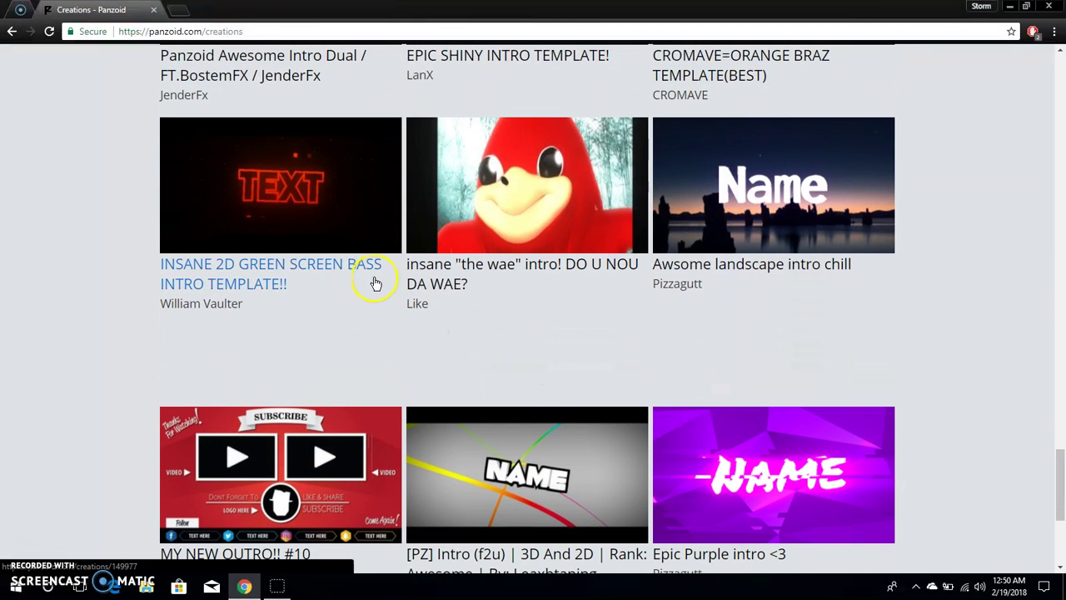
- Open the "INSANE 2D GREEN SCREEN BASS INTRO TEMPLATE!!" creation in Clipmaker
{"action": "left_click", "coordinate": [322, 217]}
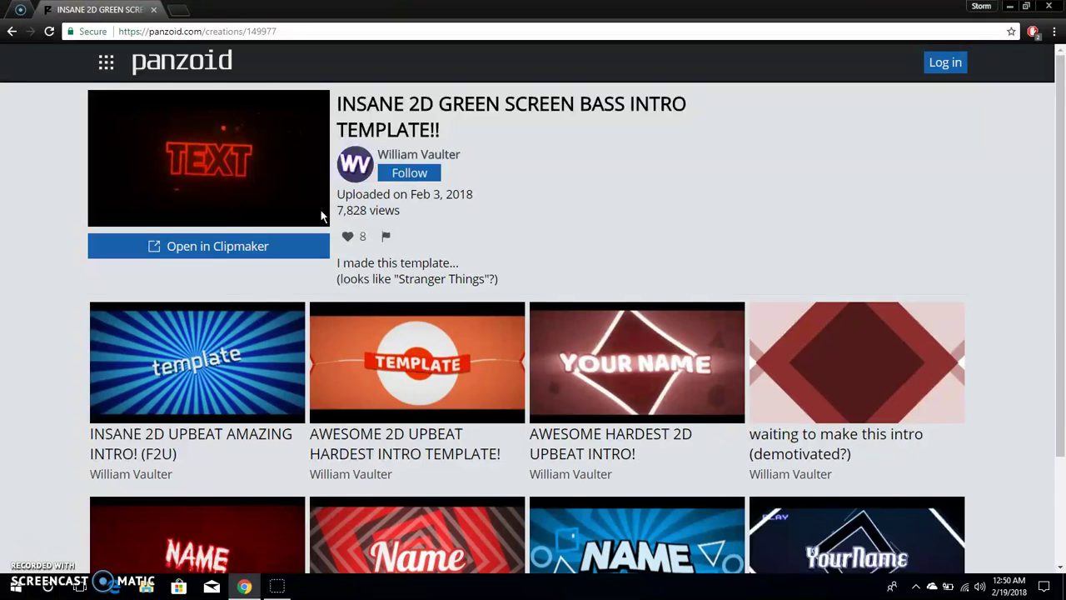
{"action": "left_click", "coordinate": [298, 267]}
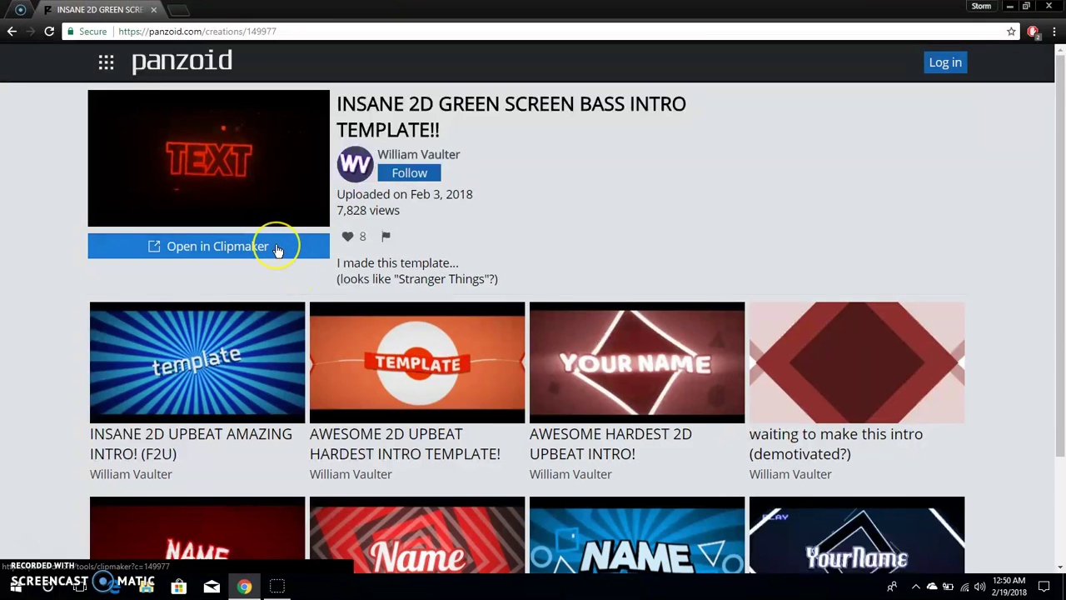
{"action": "left_click", "coordinate": [277, 248]}
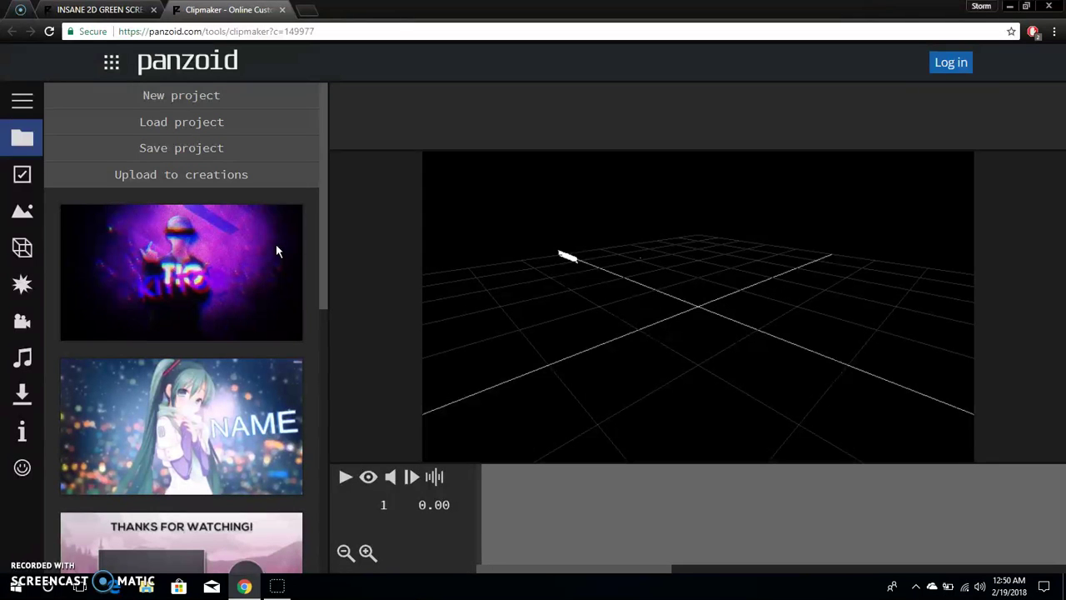
{"action": "left_click", "coordinate": [538, 241]}
{"action": "left_click", "coordinate": [642, 155]}
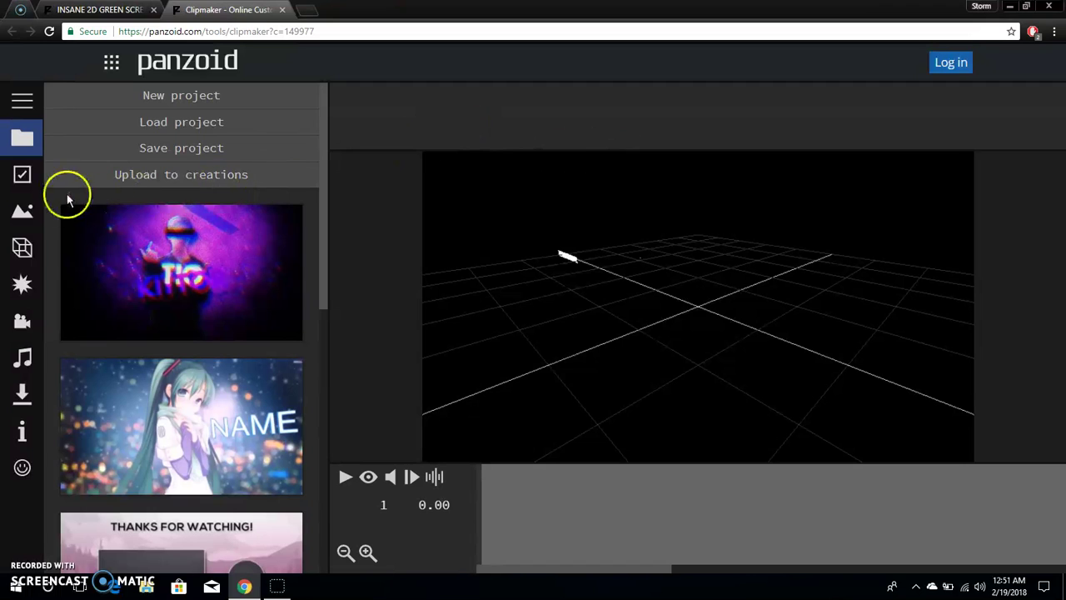
- Set the project's video resolution to 1280x720 (720p) and keep the frame rate at 30
{"action": "left_click", "coordinate": [25, 179]}
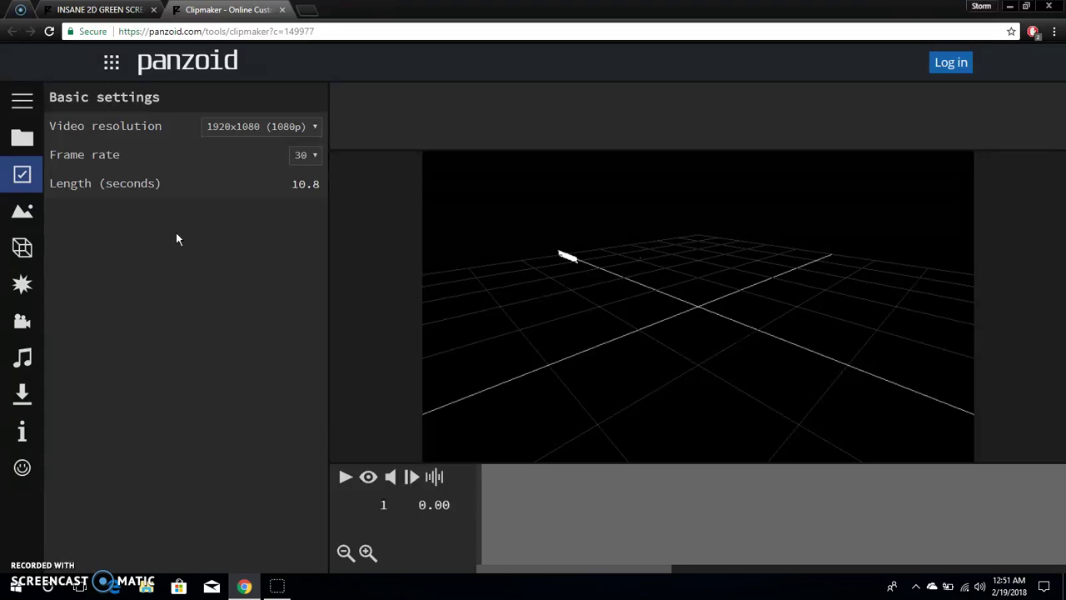
{"action": "left_click", "coordinate": [224, 126]}
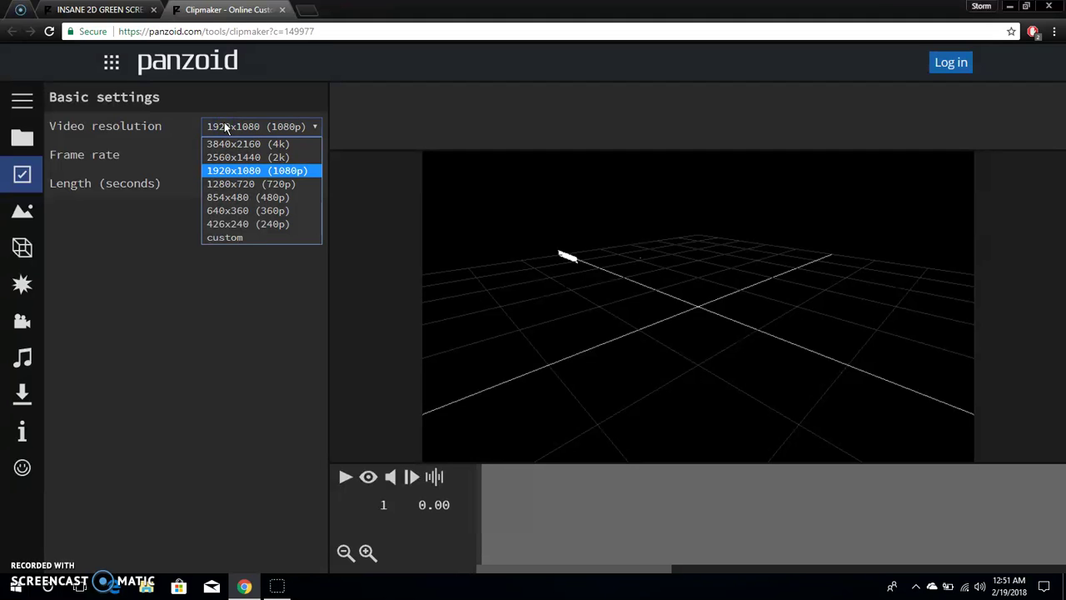
{"action": "left_click", "coordinate": [229, 184]}
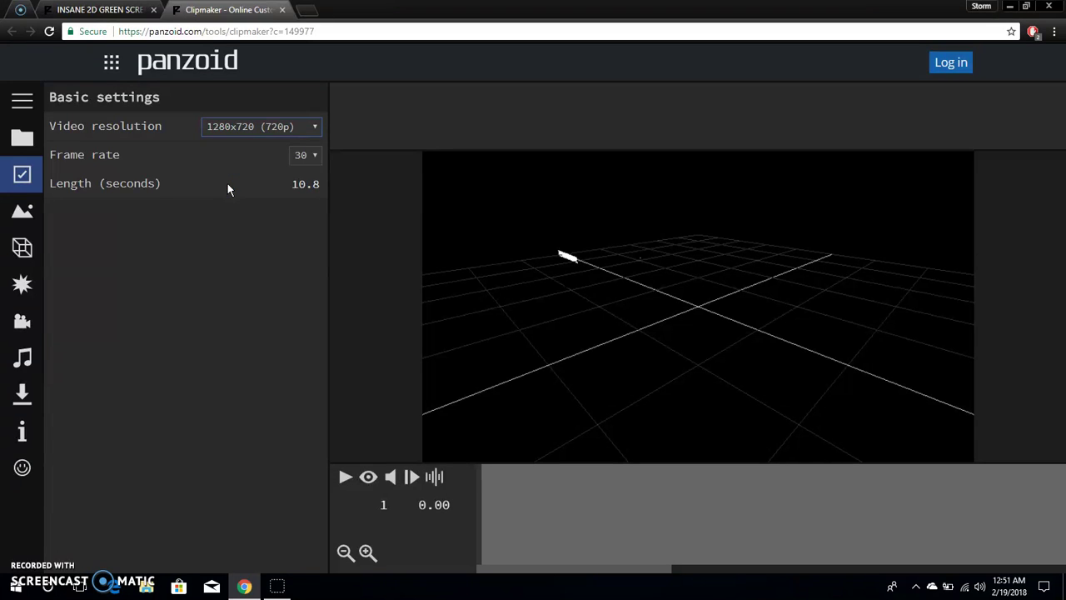
{"action": "left_click", "coordinate": [315, 155]}
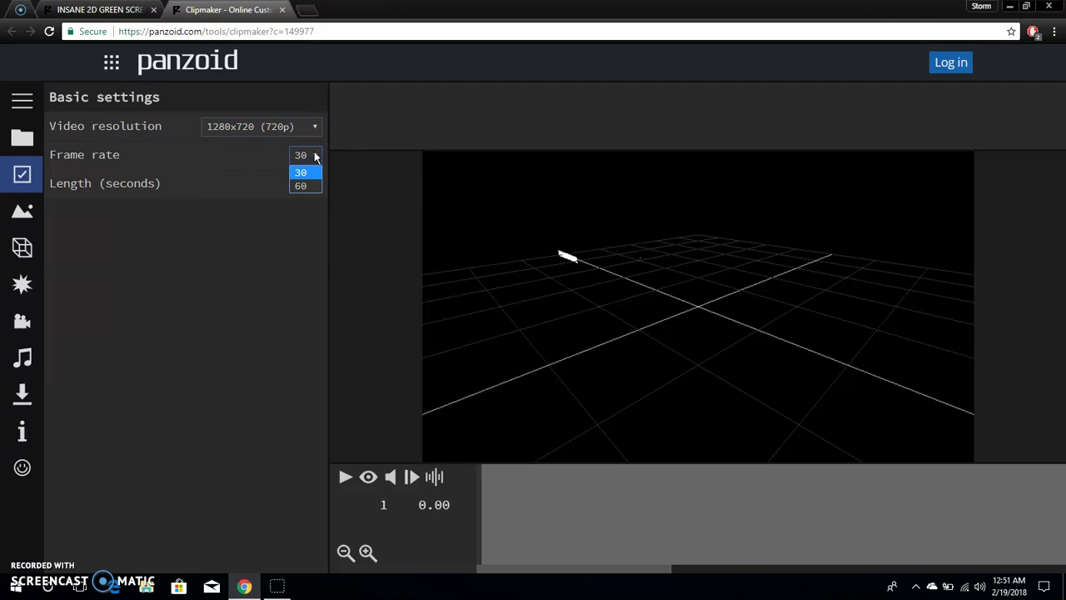
{"action": "left_click", "coordinate": [315, 155]}
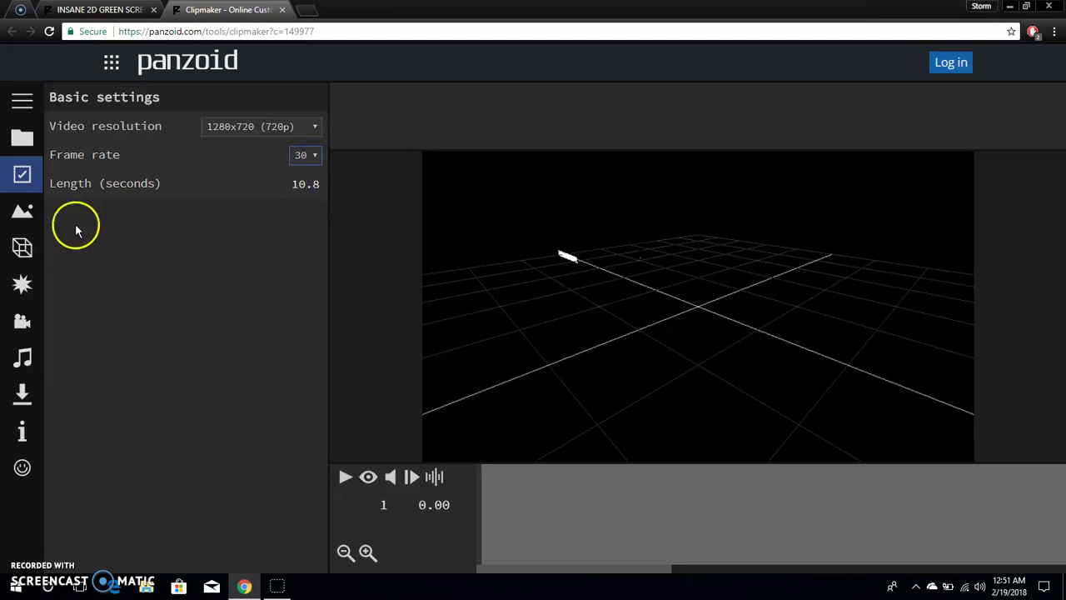
- Delete the second TEXT object from the Text group in the project's objects
{"action": "left_click", "coordinate": [23, 212]}
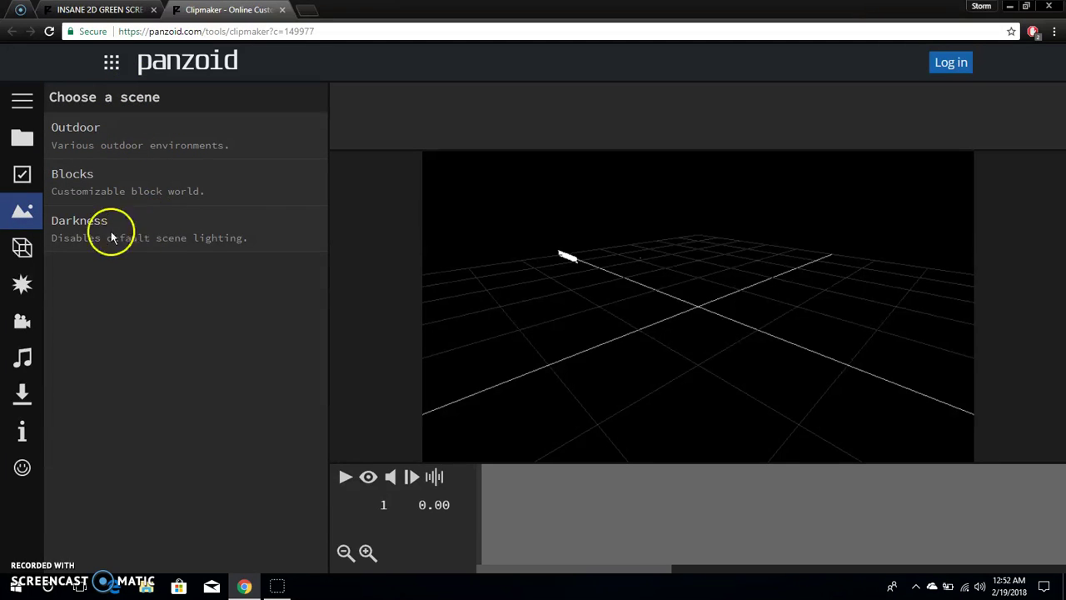
{"action": "left_click", "coordinate": [22, 247]}
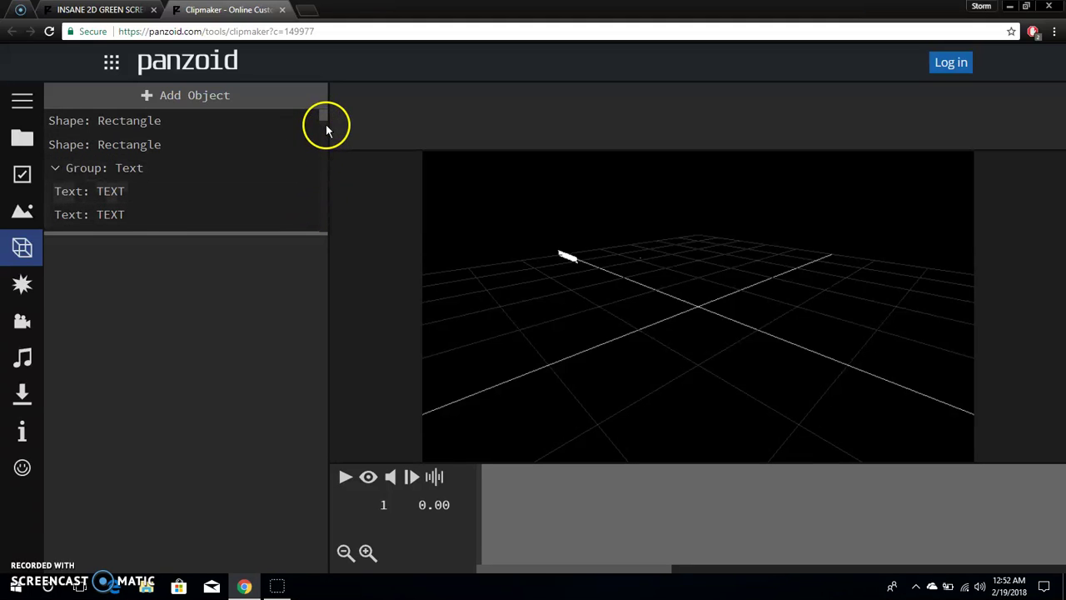
{"action": "scroll", "coordinate": [327, 129], "scroll_direction": "down", "scroll_amount": 3}
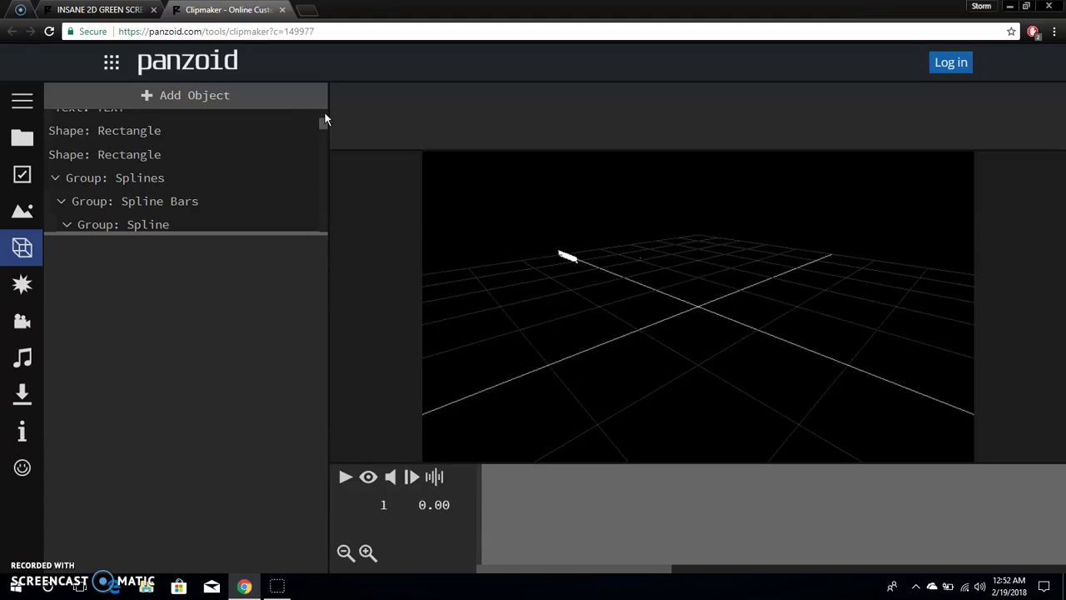
{"action": "scroll", "coordinate": [324, 120], "scroll_direction": "up", "scroll_amount": 3}
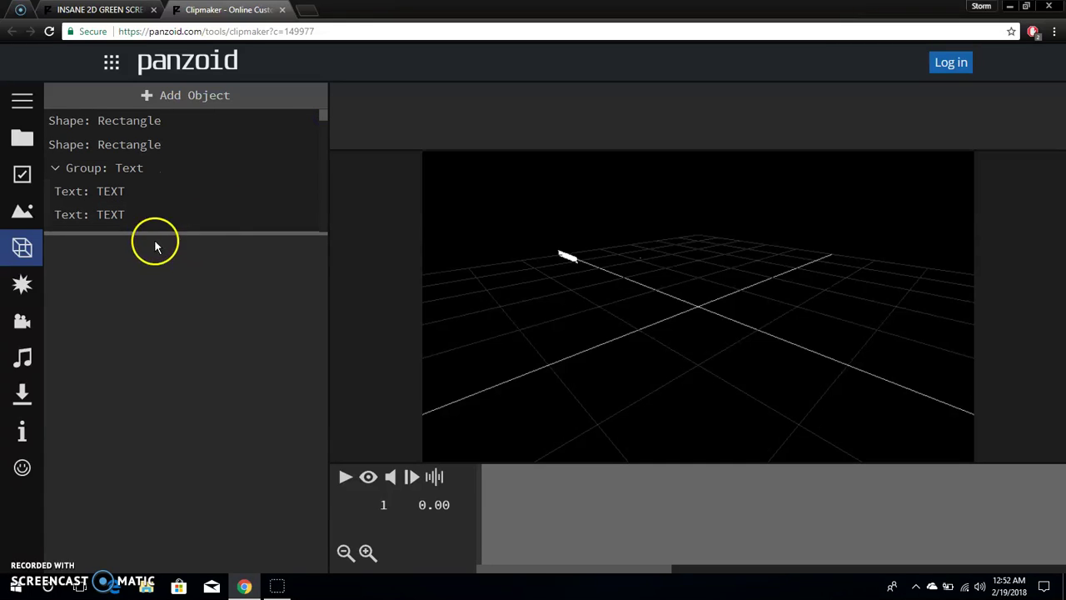
{"action": "mouse_move", "coordinate": [292, 214]}
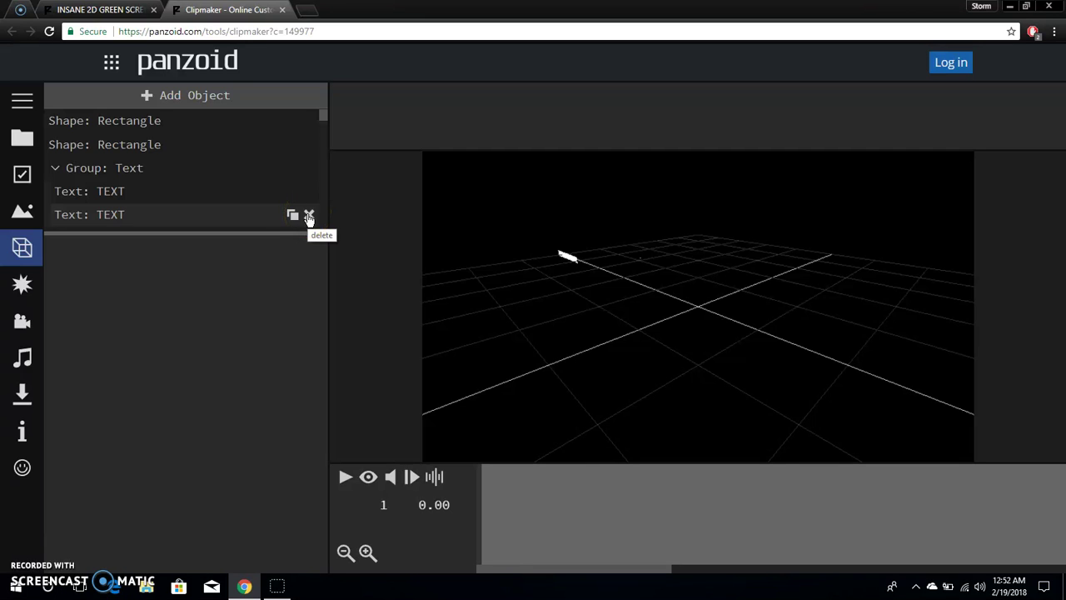
{"action": "left_click", "coordinate": [310, 217]}
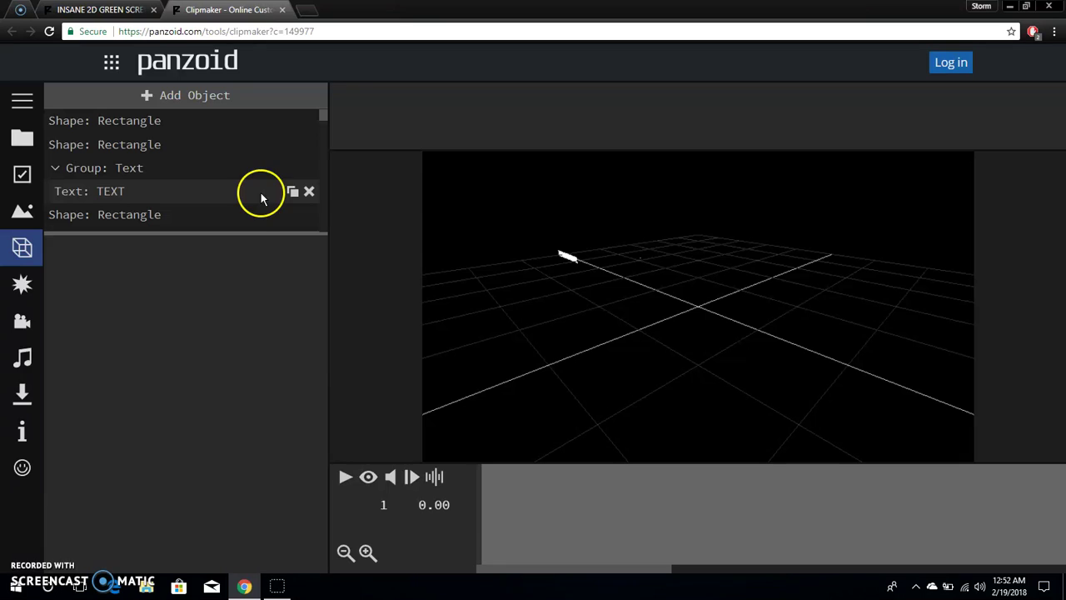
- Change the wording of the remaining 3D text object in the Text group to The_LG_V20_User
{"action": "left_click", "coordinate": [261, 197]}
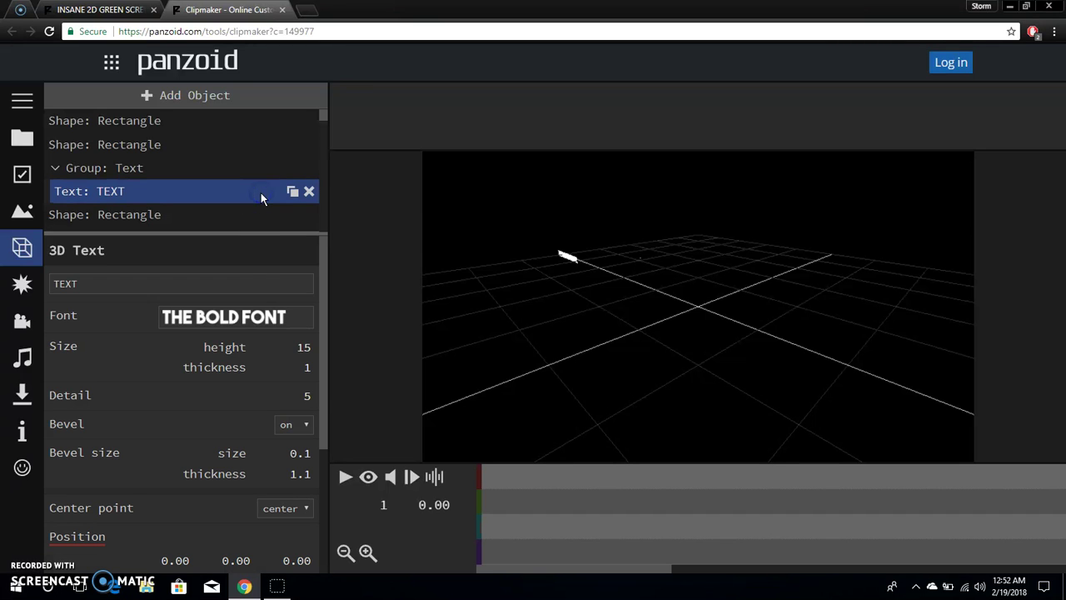
{"action": "double_click", "coordinate": [99, 279]}
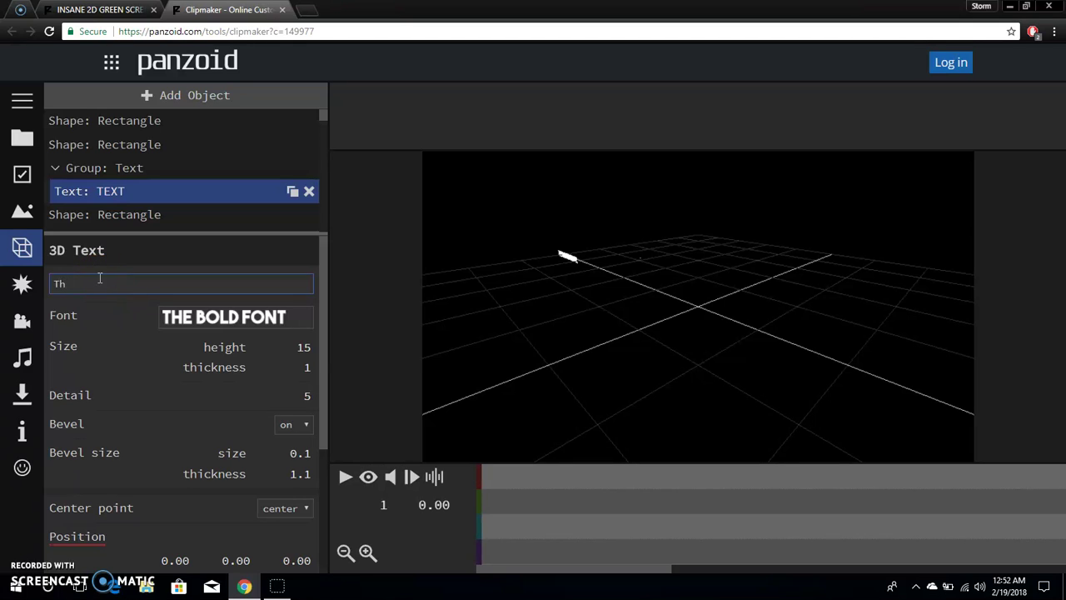
{"action": "type", "text": "e"}
{"action": "type", "text": "-"}
{"action": "type", "text": "LG"}
{"action": "type", "text": "_V20"}
{"action": "type", "text": "_User"}
- Set the font of the The_LG_V20_User text to clementepdai
{"action": "left_click", "coordinate": [188, 319]}
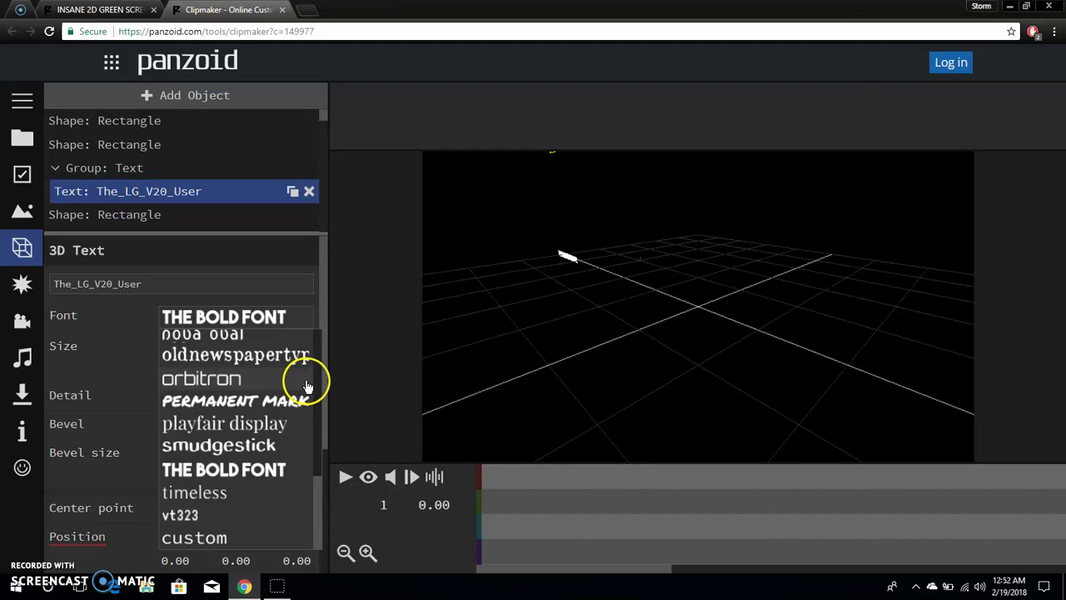
{"action": "scroll", "coordinate": [315, 387], "scroll_direction": "up", "scroll_amount": 3}
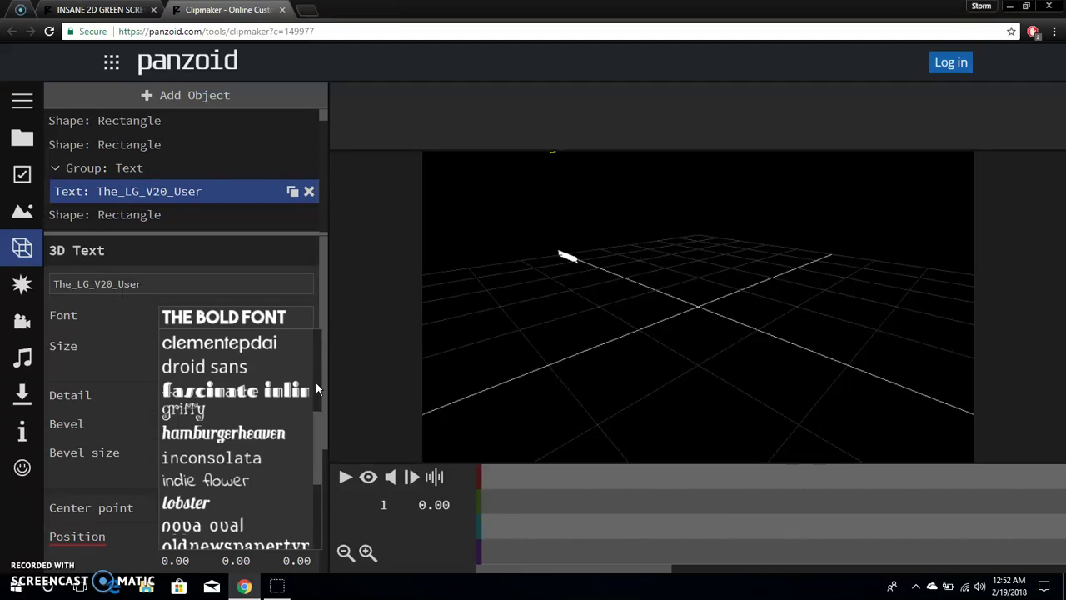
{"action": "left_click", "coordinate": [316, 385]}
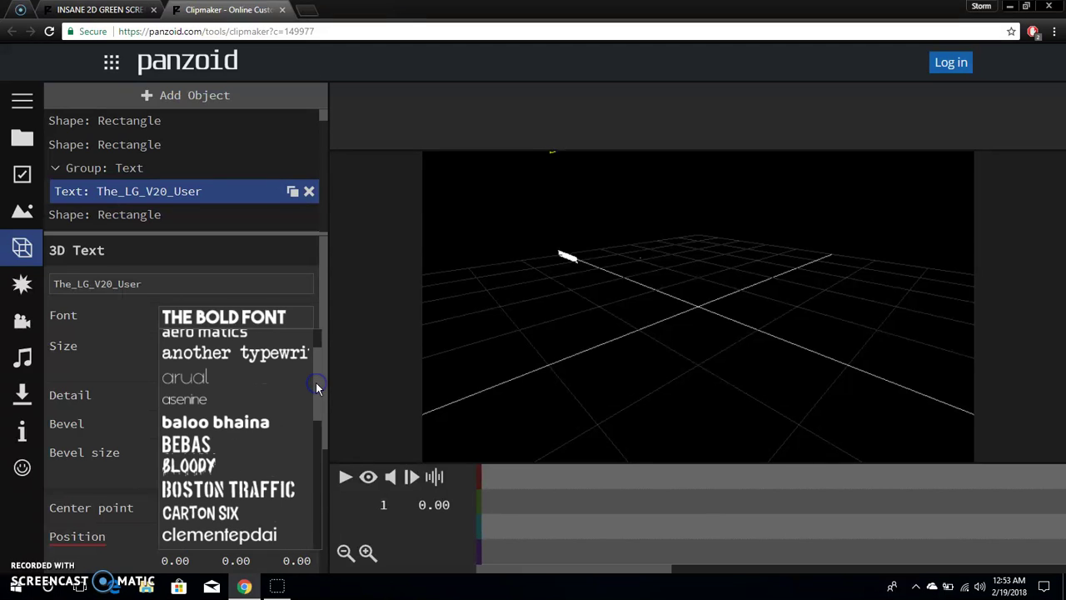
{"action": "left_click_drag", "start_coordinate": [315, 386], "coordinate": [310, 480]}
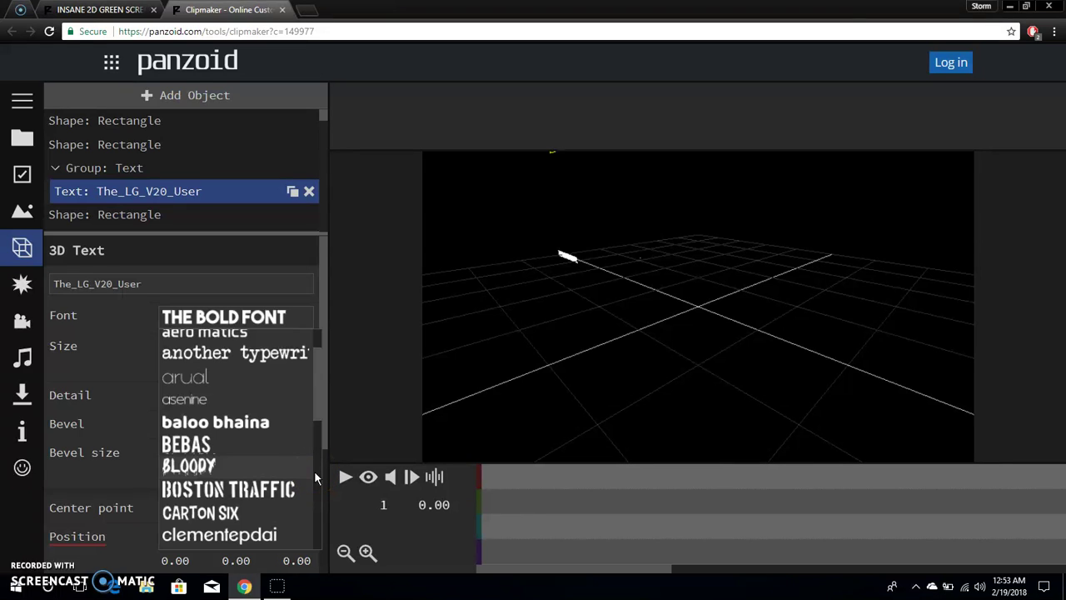
{"action": "left_click", "coordinate": [315, 477]}
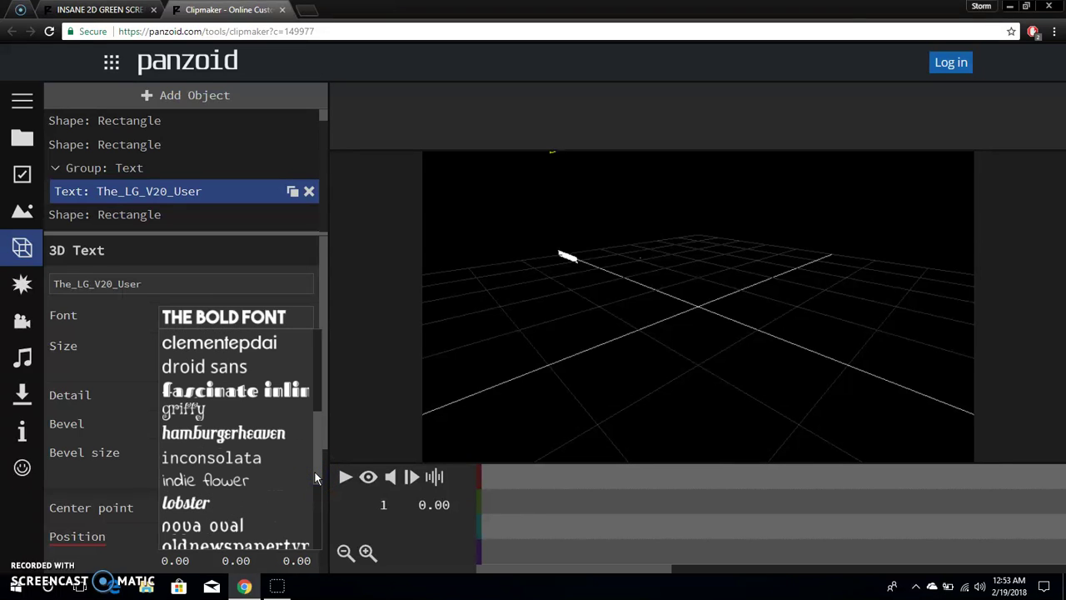
{"action": "left_click", "coordinate": [249, 350]}
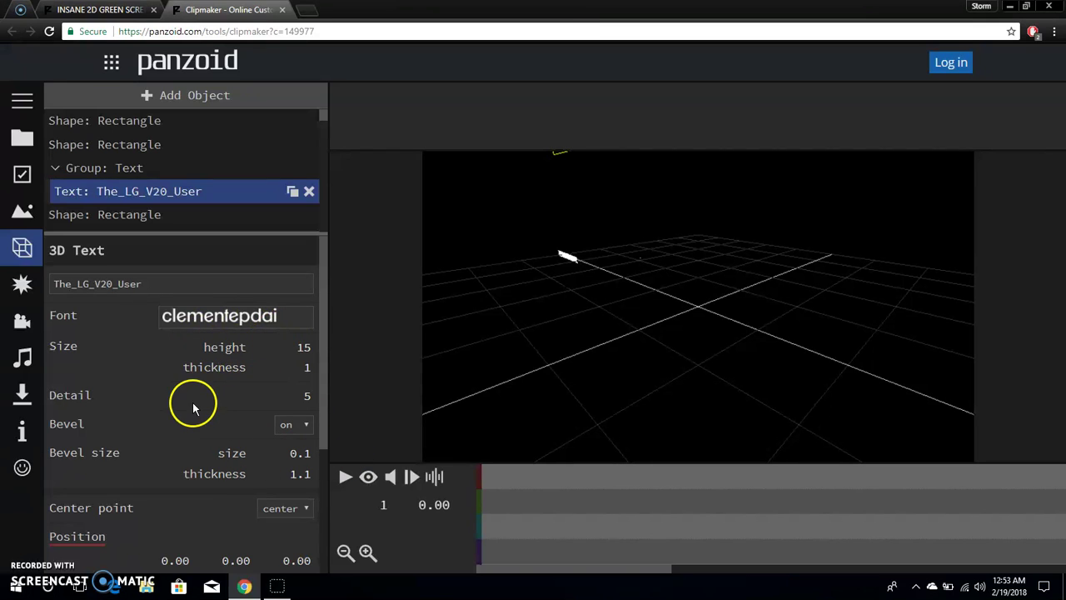
- Examine the project's effects list, camera animation and audio track settings, and the playback, preview, mute and waveform controls
{"action": "left_click", "coordinate": [25, 289]}
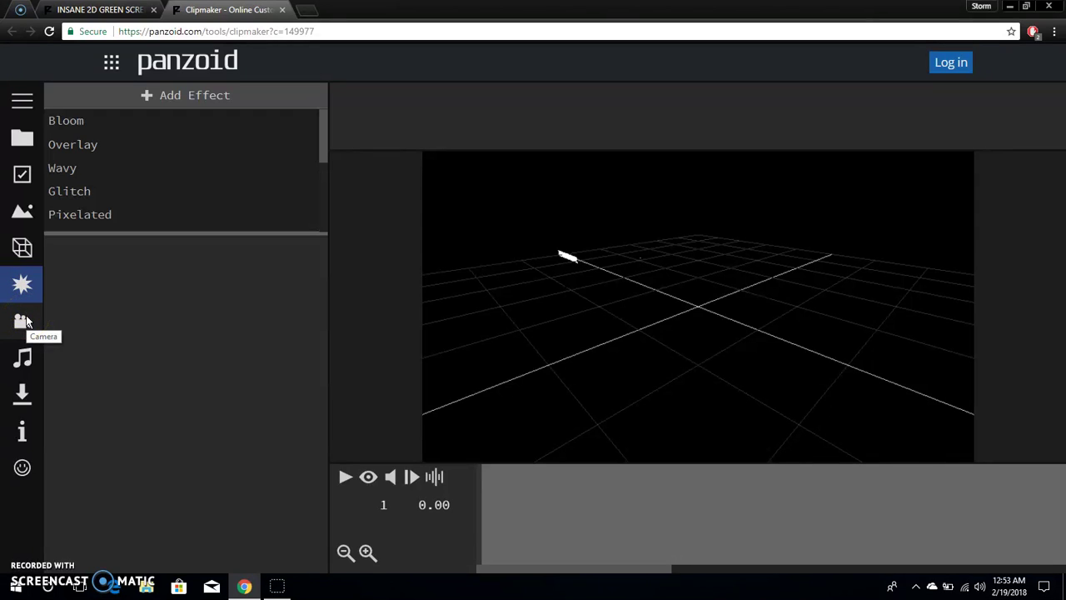
{"action": "left_click", "coordinate": [22, 322]}
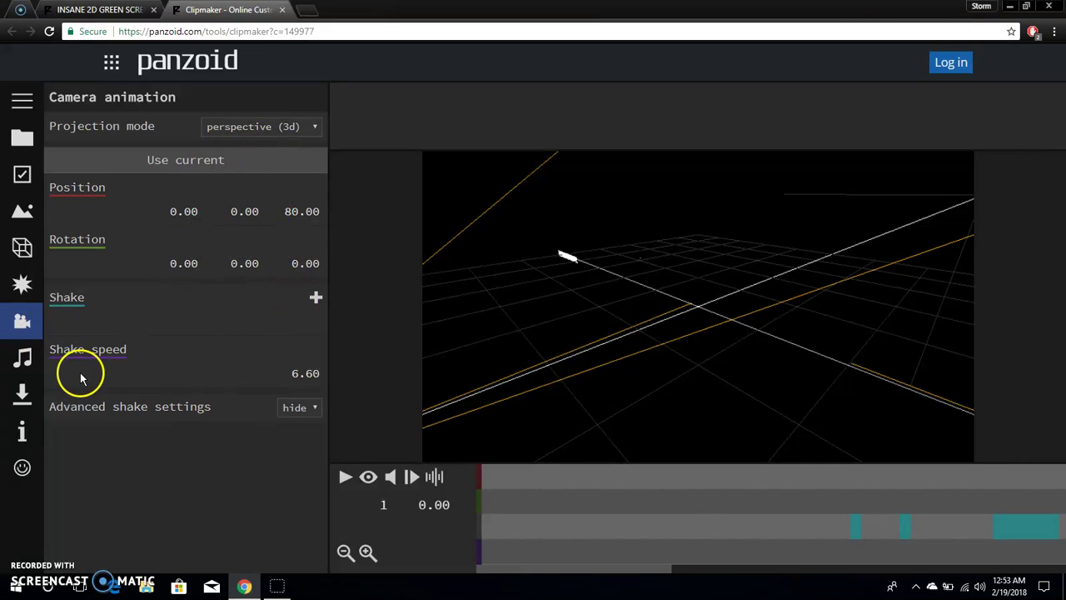
{"action": "left_click", "coordinate": [24, 358]}
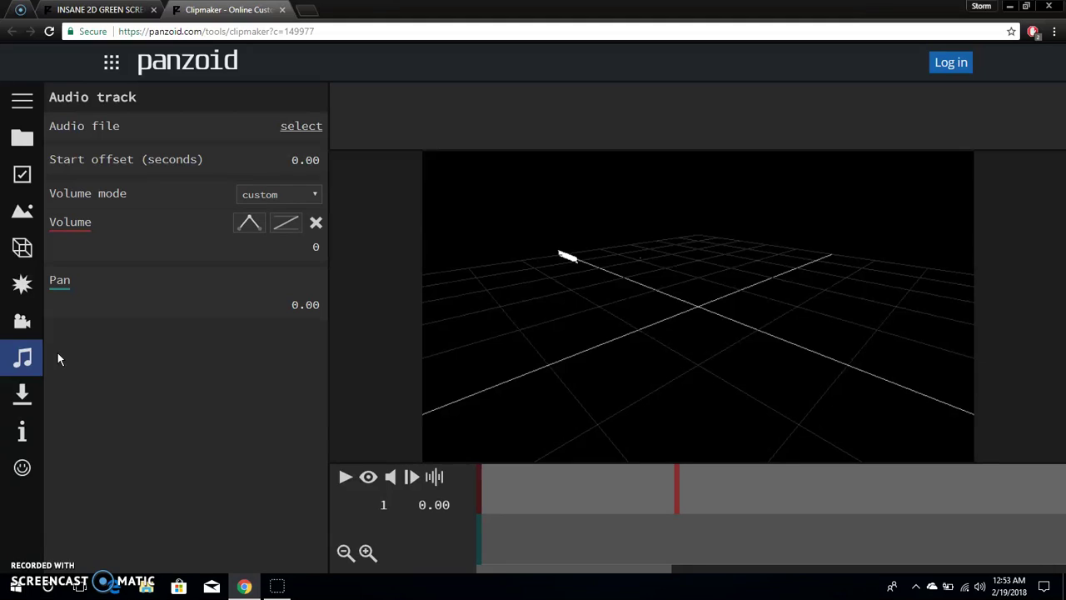
{"action": "left_click", "coordinate": [108, 277]}
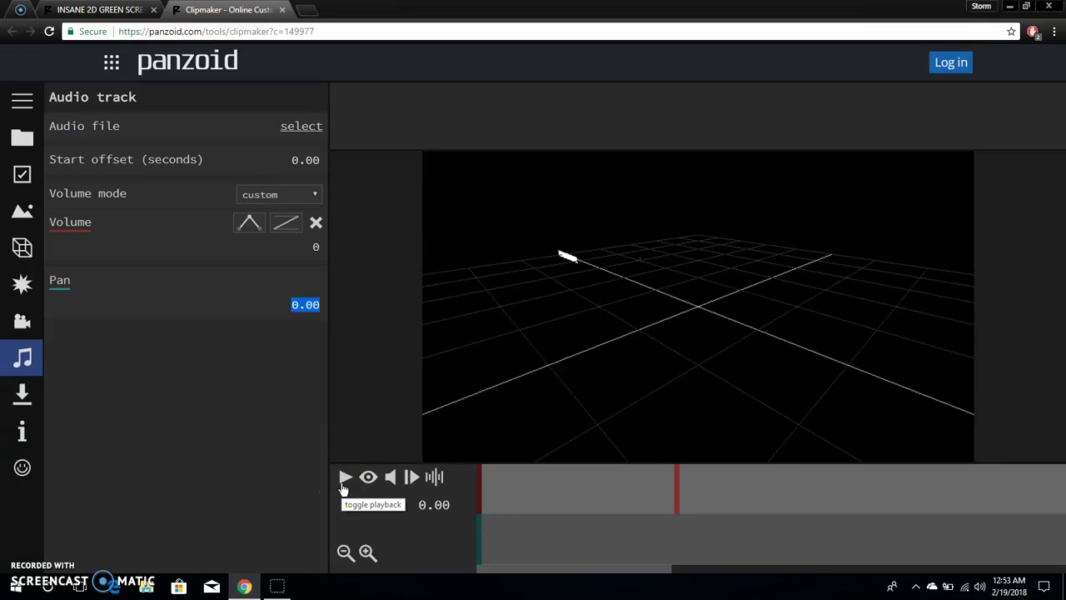
{"action": "left_click", "coordinate": [372, 483]}
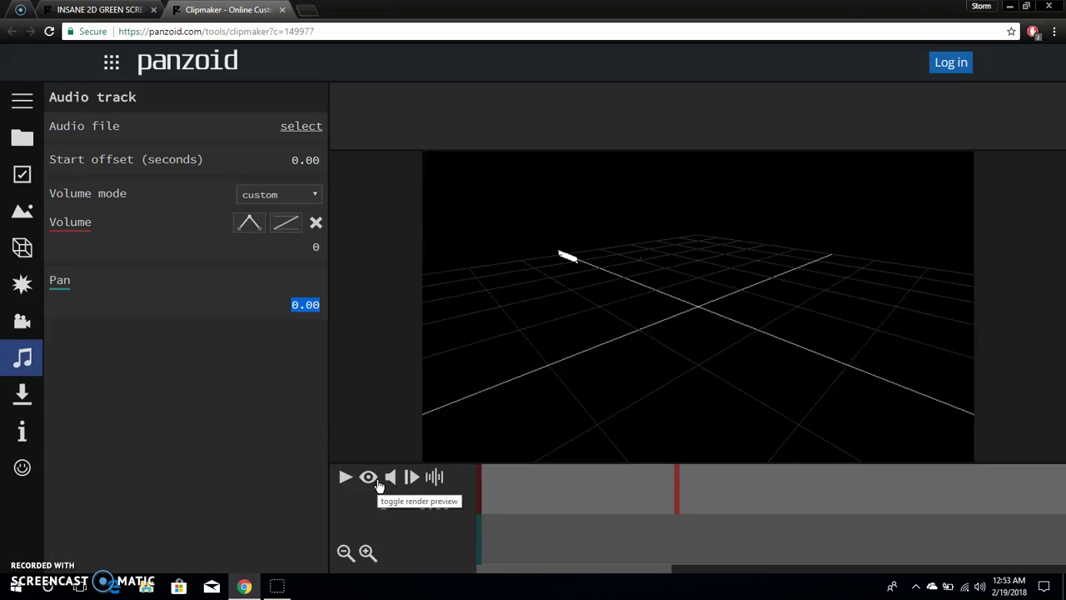
{"action": "left_click", "coordinate": [396, 483]}
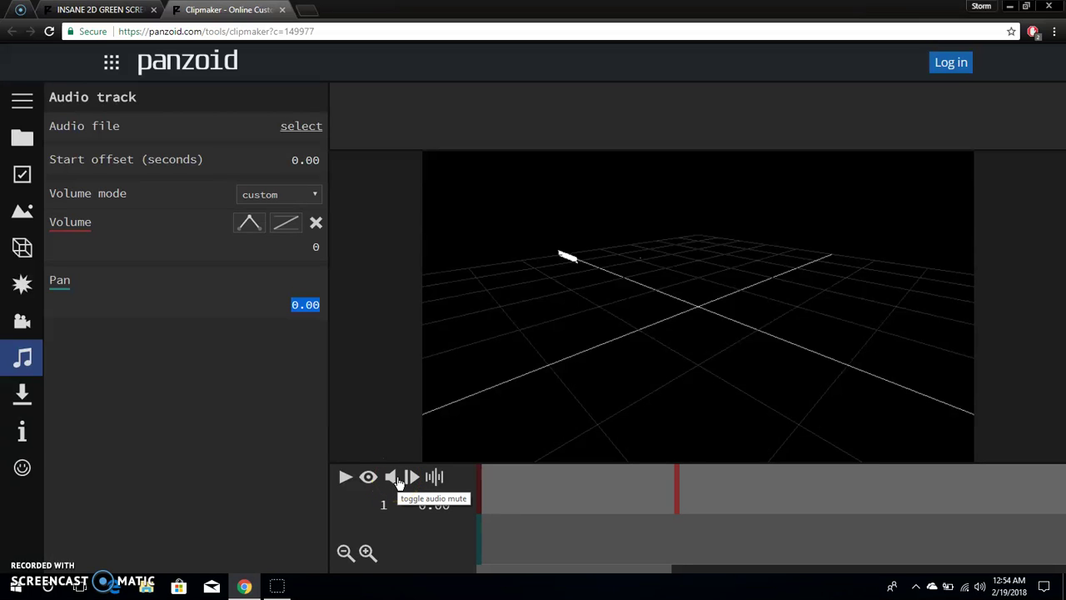
{"action": "left_click", "coordinate": [413, 479]}
{"action": "left_click", "coordinate": [440, 482]}
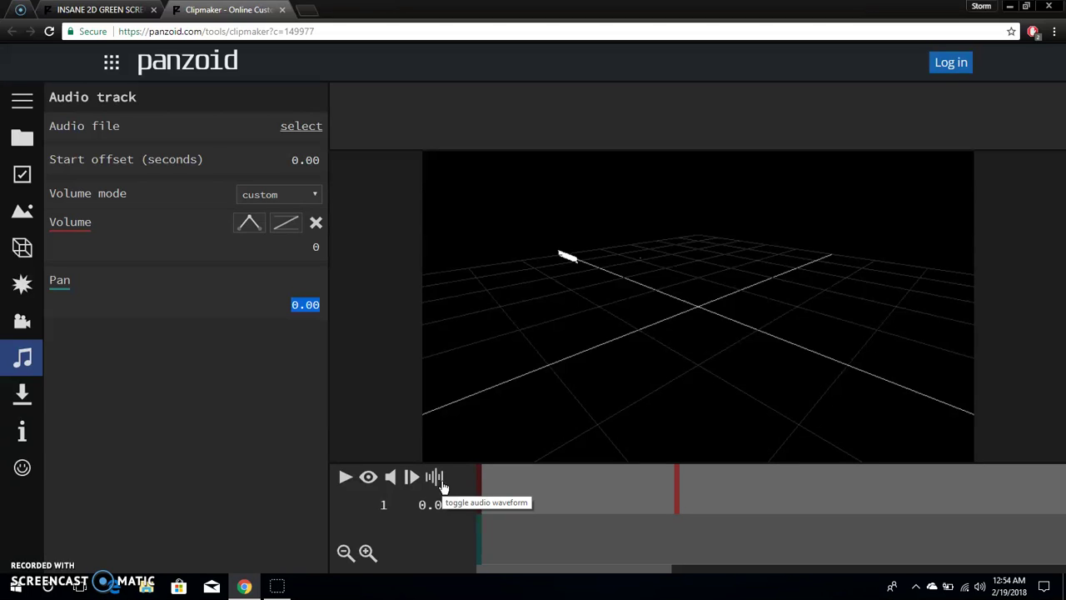
- Turn on the render preview and play the intro through to its end
{"action": "left_click", "coordinate": [368, 477]}
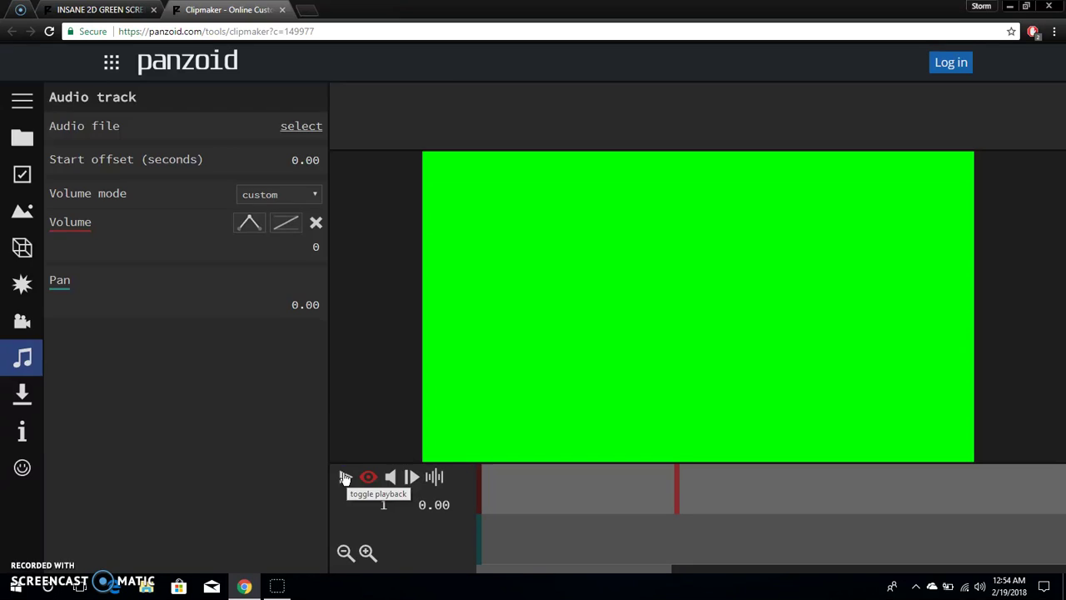
{"action": "left_click", "coordinate": [345, 477]}
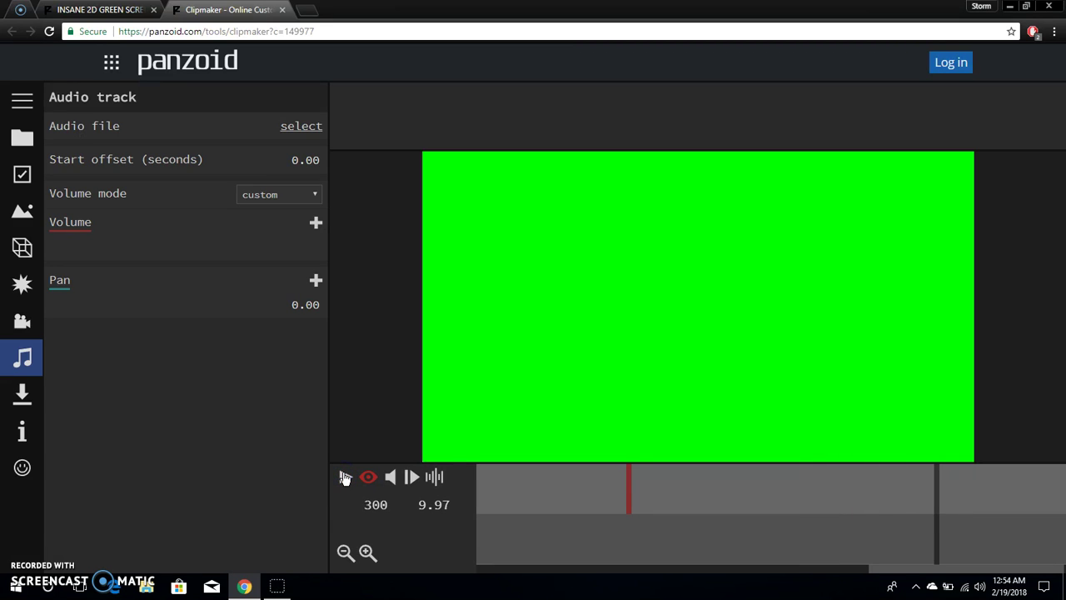
{"action": "left_click", "coordinate": [358, 476]}
- Set the video download mode to extreme quality (slow) and keep the format as .mkv (vp8/opus)
{"action": "left_click", "coordinate": [22, 392]}
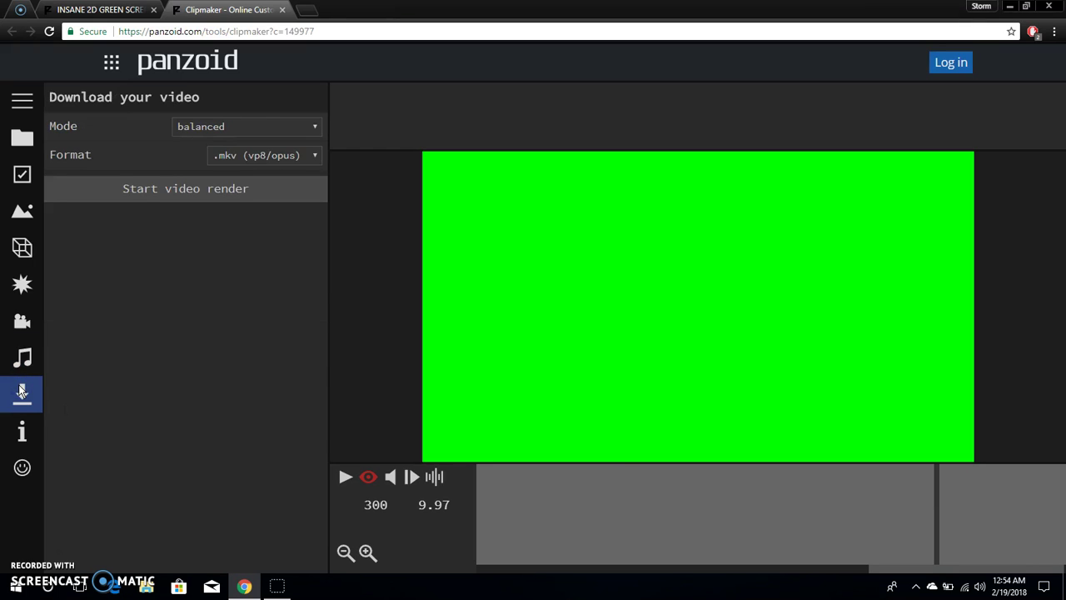
{"action": "left_click", "coordinate": [198, 128]}
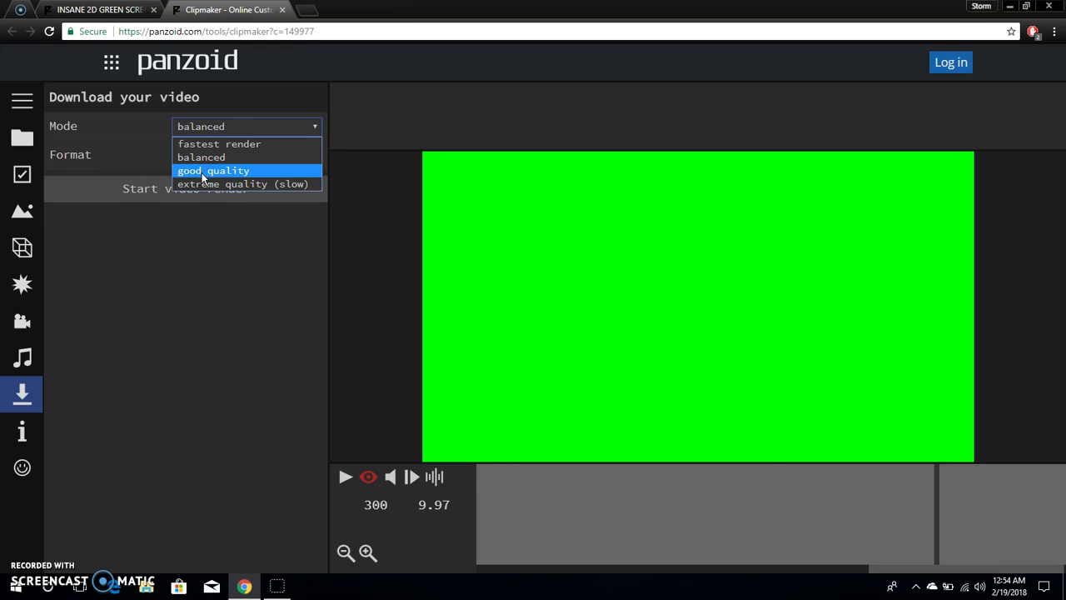
{"action": "left_click", "coordinate": [212, 145]}
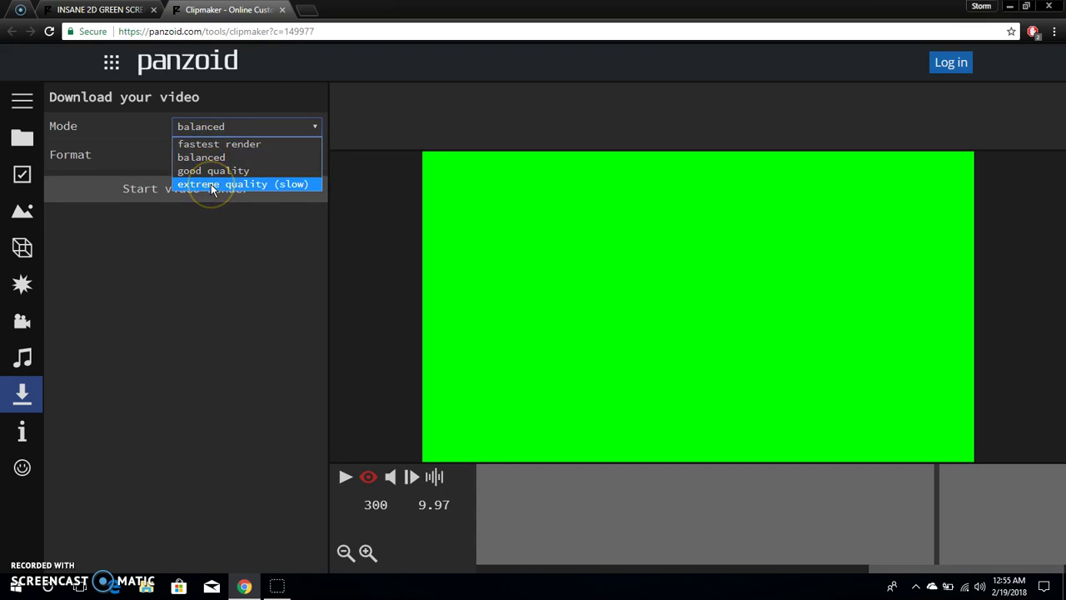
{"action": "left_click", "coordinate": [214, 170]}
{"action": "left_click", "coordinate": [210, 140]}
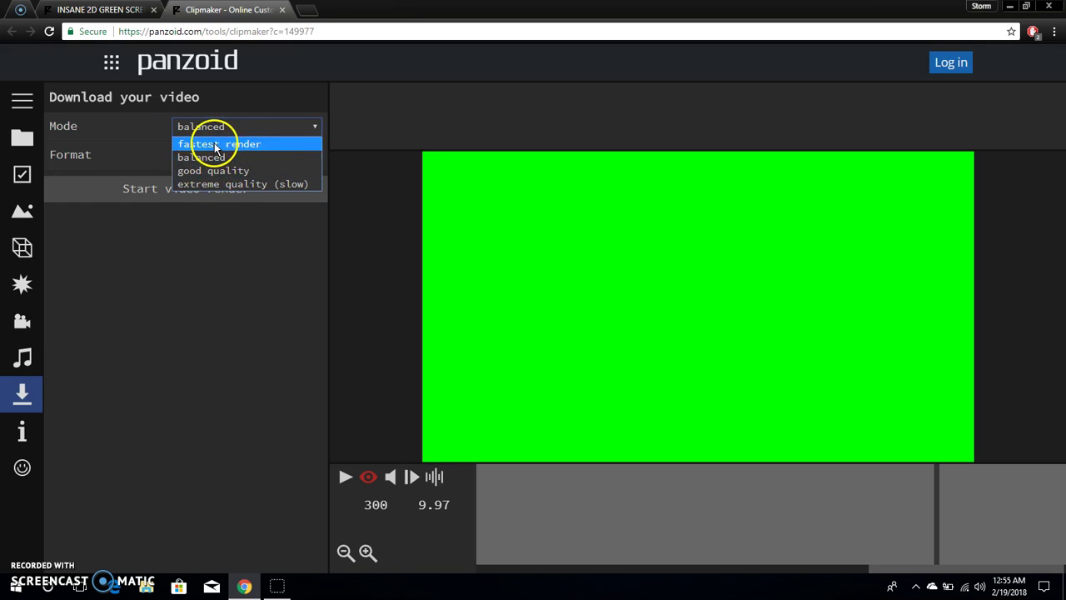
{"action": "left_click", "coordinate": [215, 165]}
{"action": "left_click", "coordinate": [212, 158]}
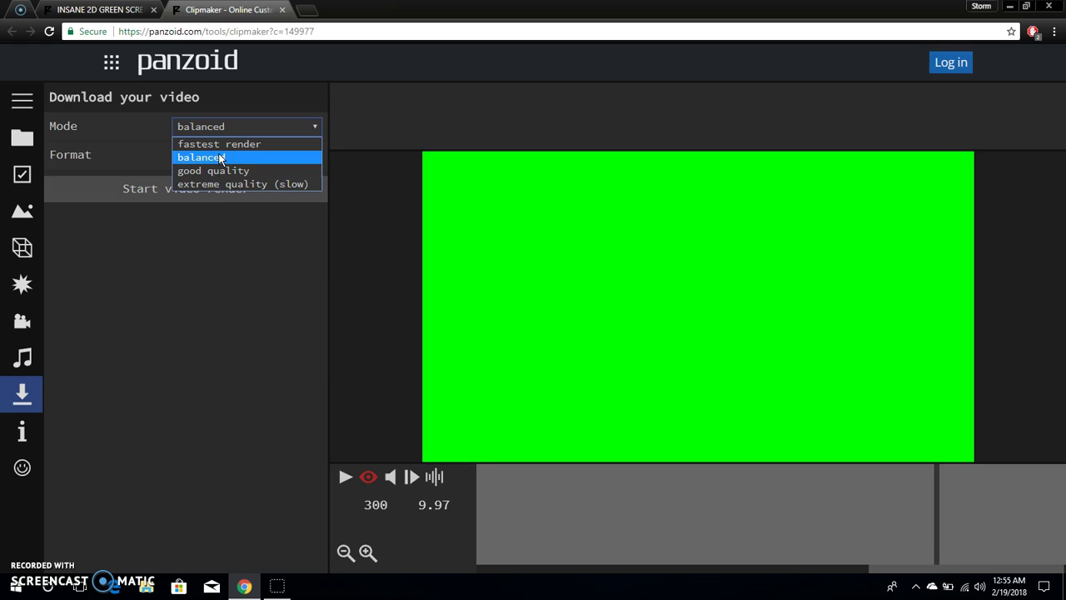
{"action": "left_click", "coordinate": [218, 144]}
{"action": "left_click", "coordinate": [219, 185]}
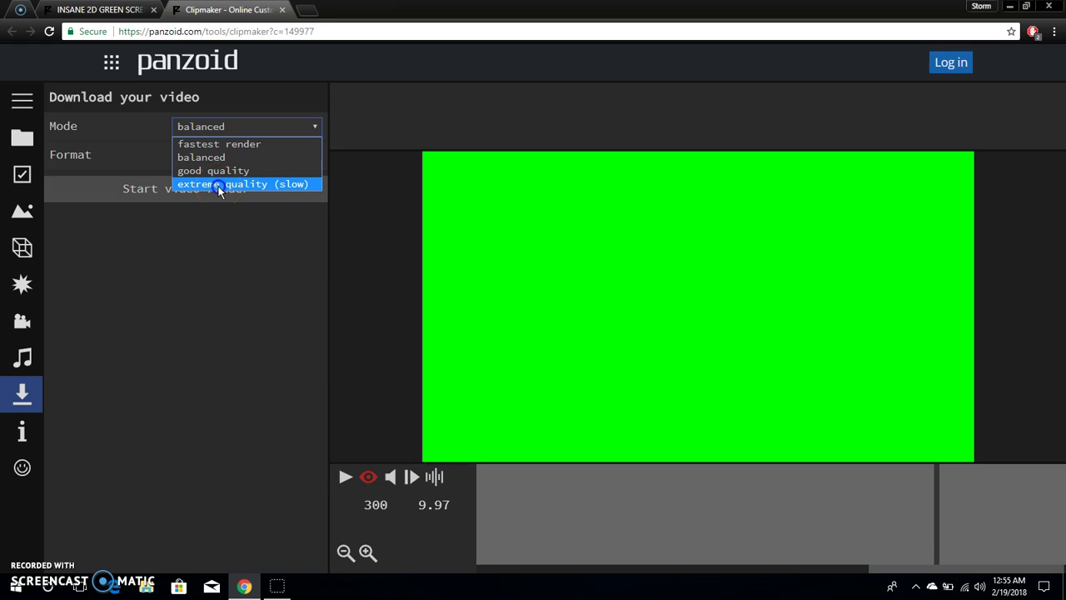
{"action": "left_click", "coordinate": [219, 184]}
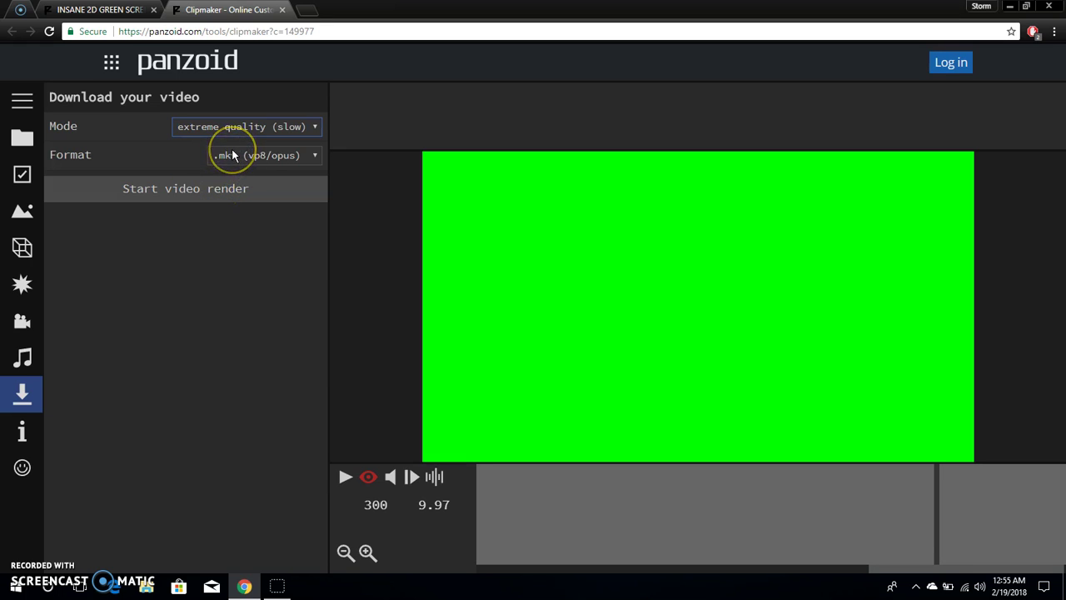
{"action": "left_click", "coordinate": [233, 155]}
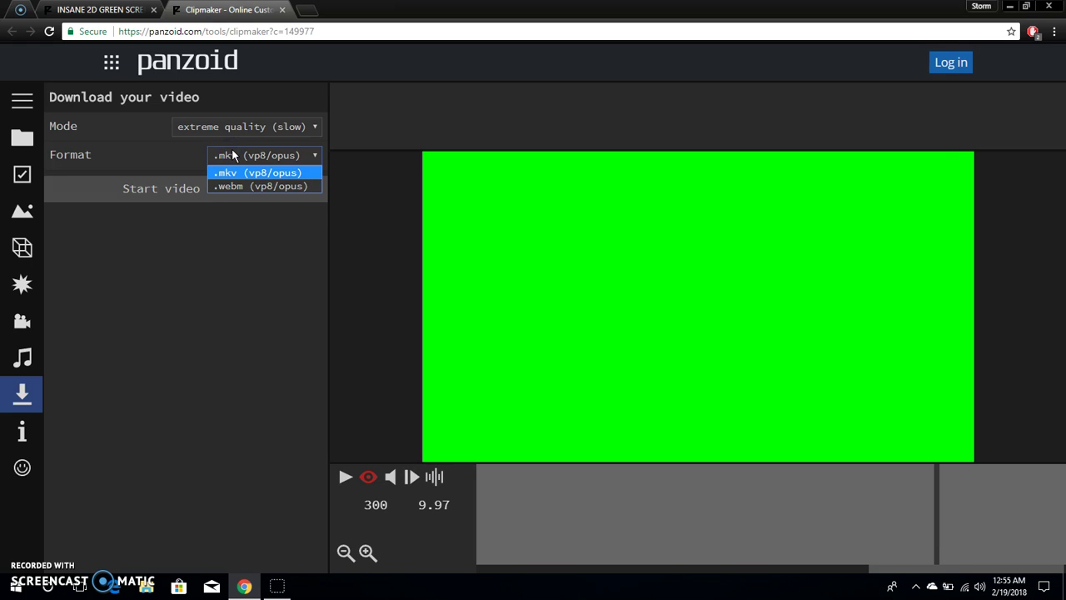
{"action": "left_click", "coordinate": [233, 155]}
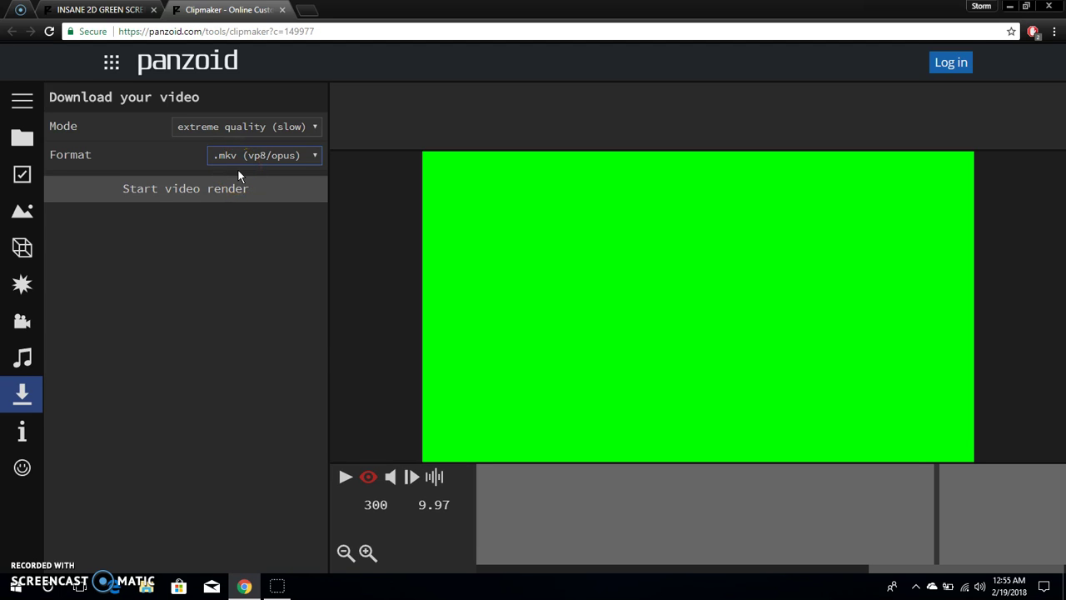
- Render the video, allowing panzoid.com to store files on the device, and download the finished file
{"action": "left_click", "coordinate": [170, 189]}
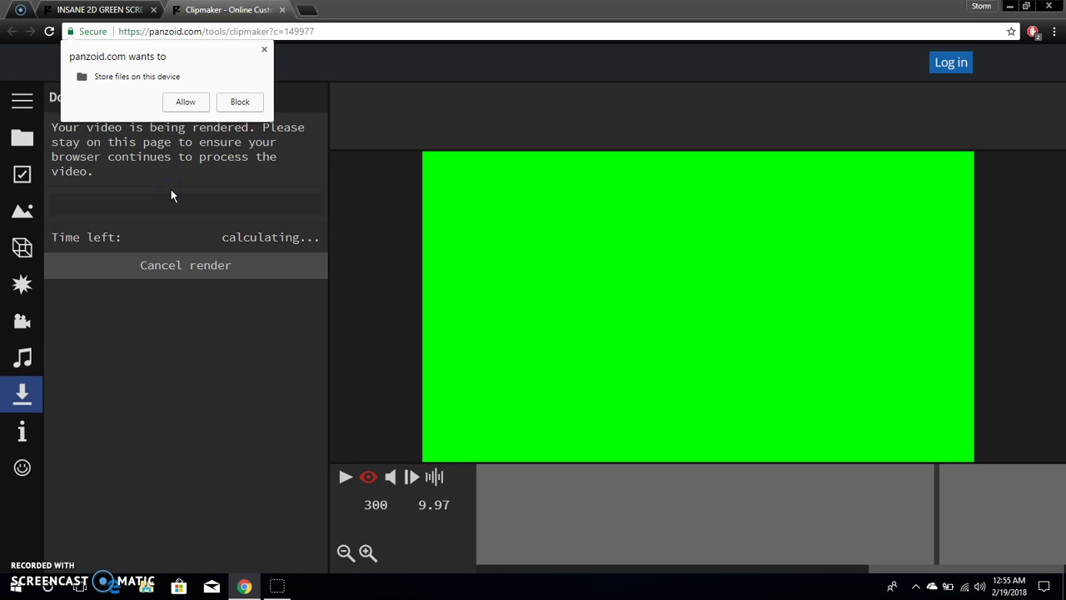
{"action": "left_click", "coordinate": [192, 102]}
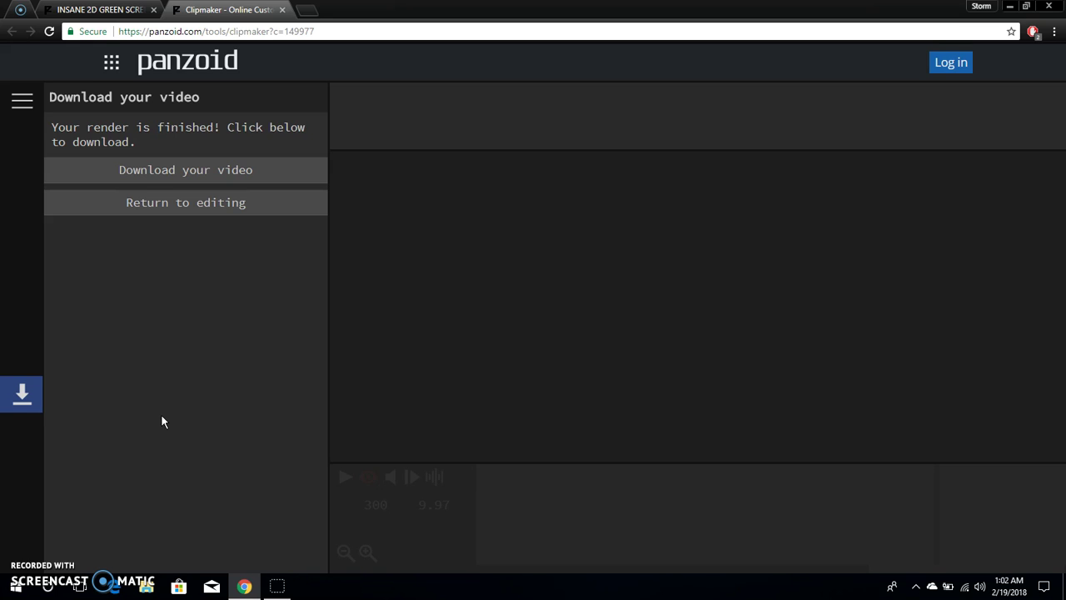
{"action": "left_click", "coordinate": [206, 171]}
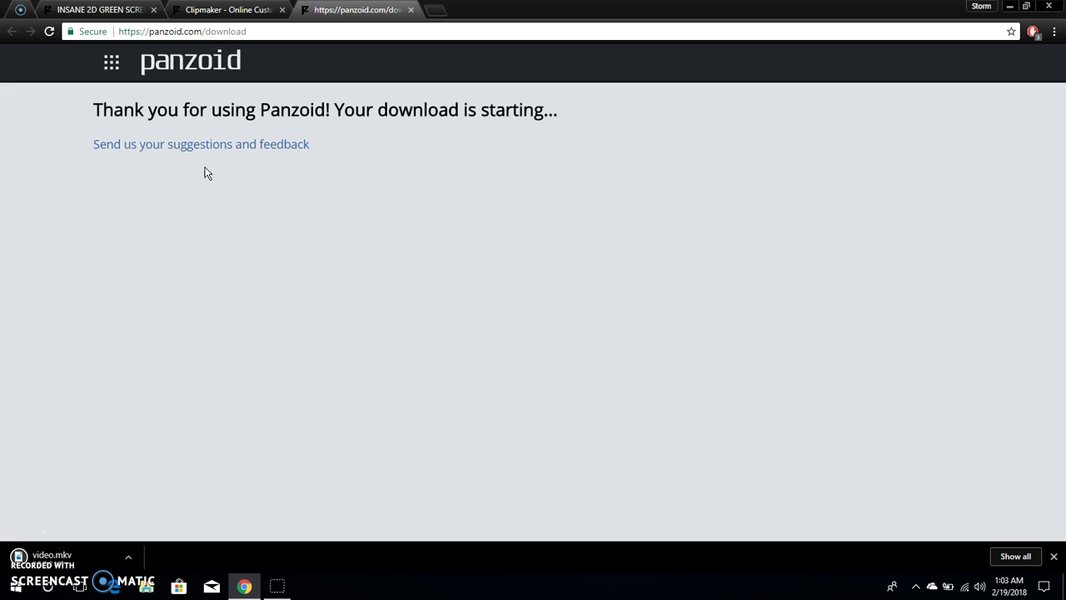
{"action": "left_click", "coordinate": [167, 395]}
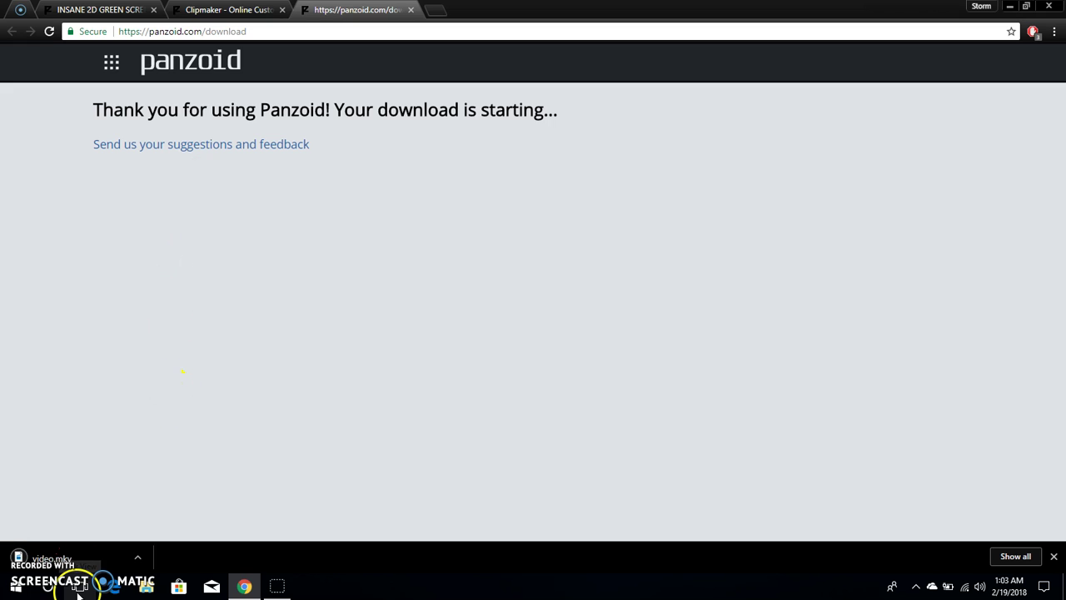
- Try to open the downloaded video.mkv in Windows Media Player and close the player
{"action": "left_click", "coordinate": [70, 560]}
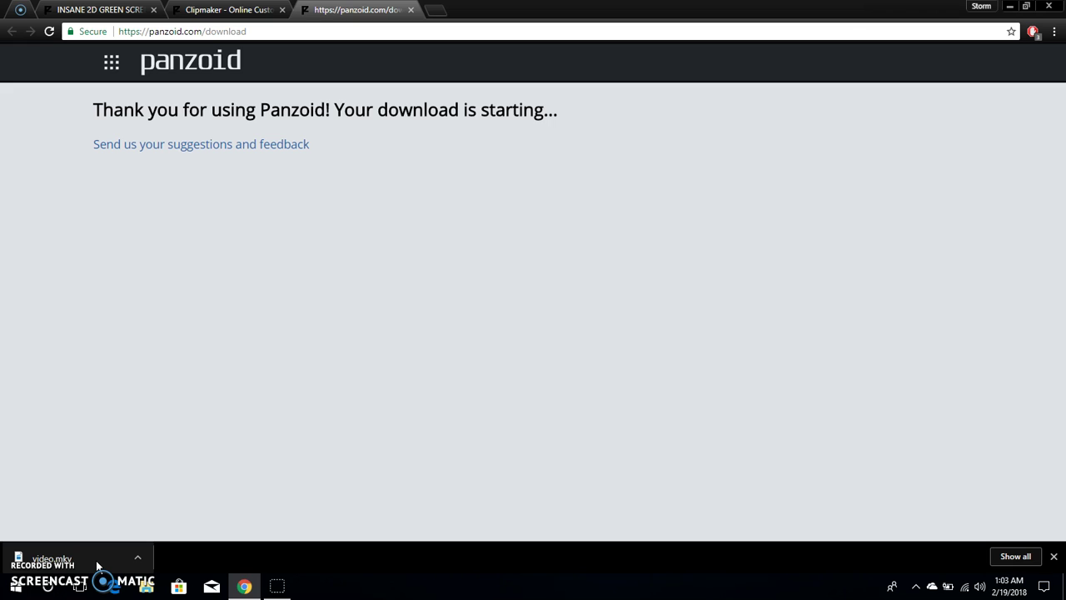
{"action": "left_click", "coordinate": [138, 558]}
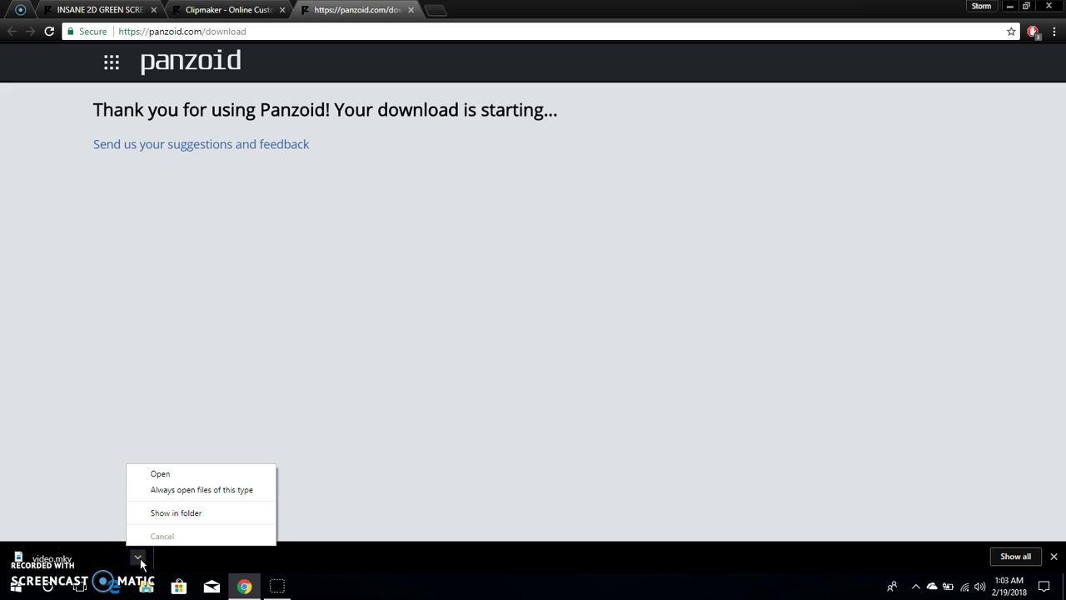
{"action": "left_click", "coordinate": [166, 474]}
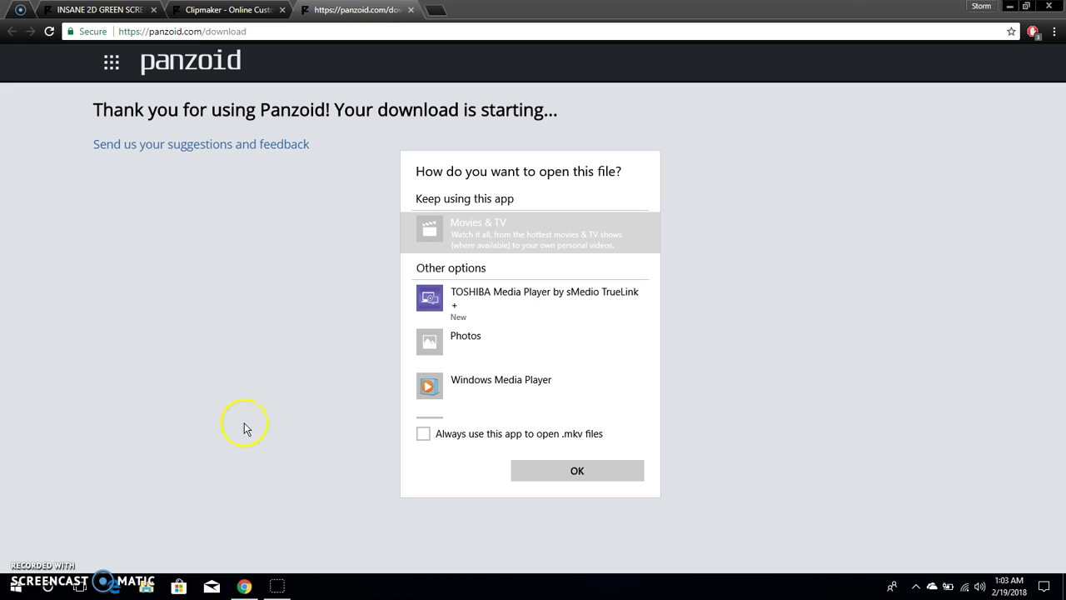
{"action": "left_click", "coordinate": [489, 391]}
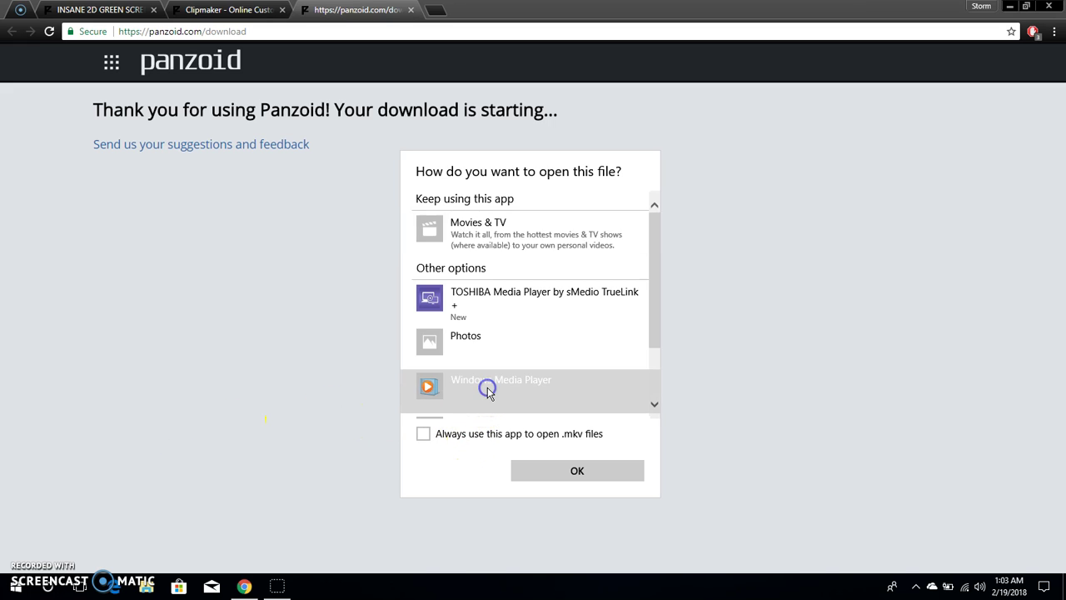
{"action": "left_click", "coordinate": [543, 474]}
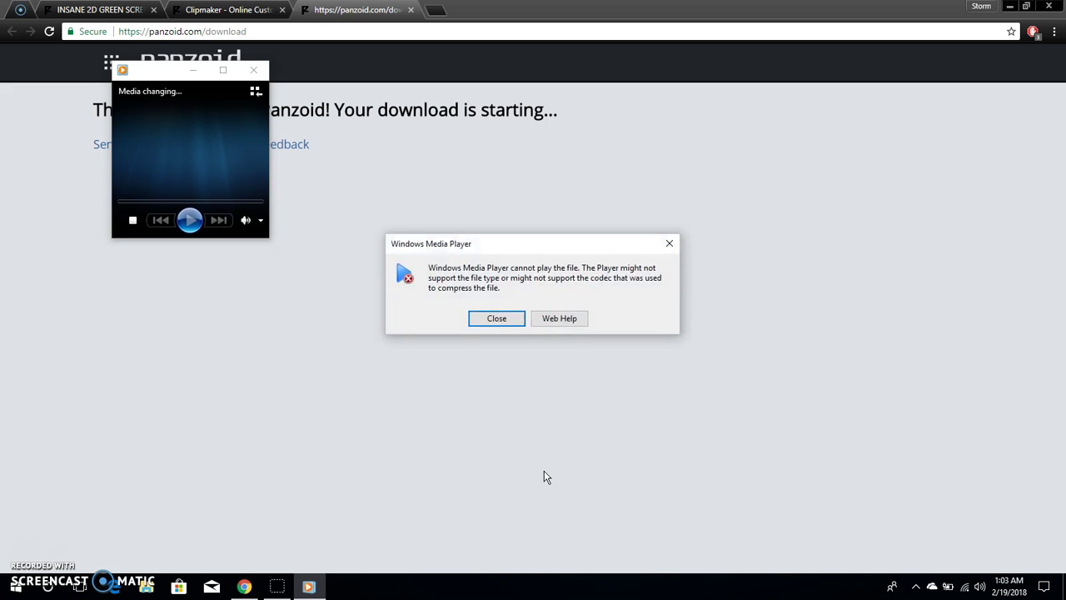
{"action": "left_click", "coordinate": [504, 319]}
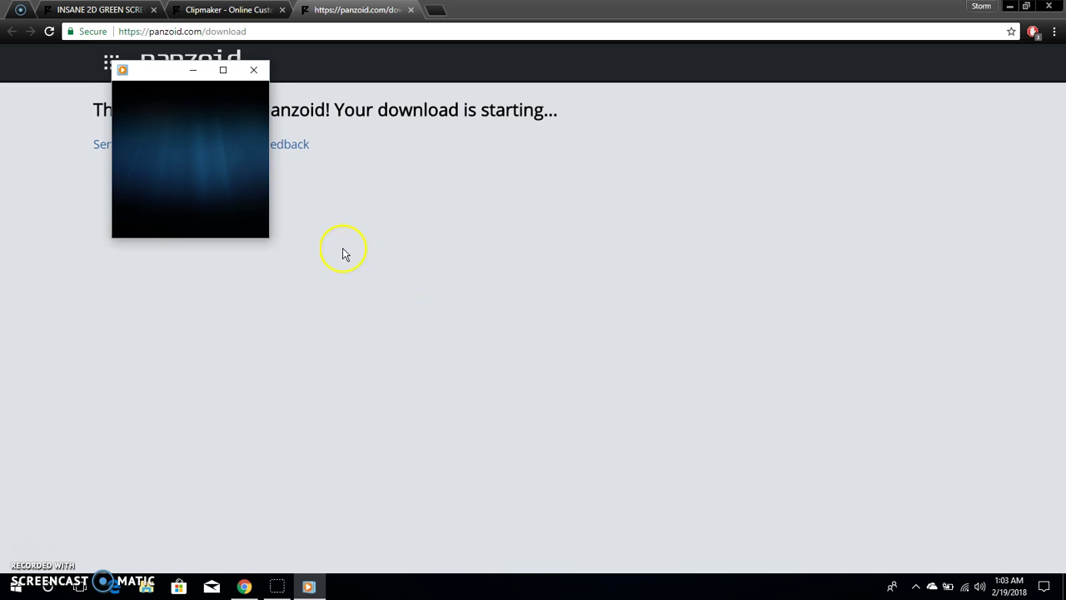
{"action": "mouse_move", "coordinate": [252, 150]}
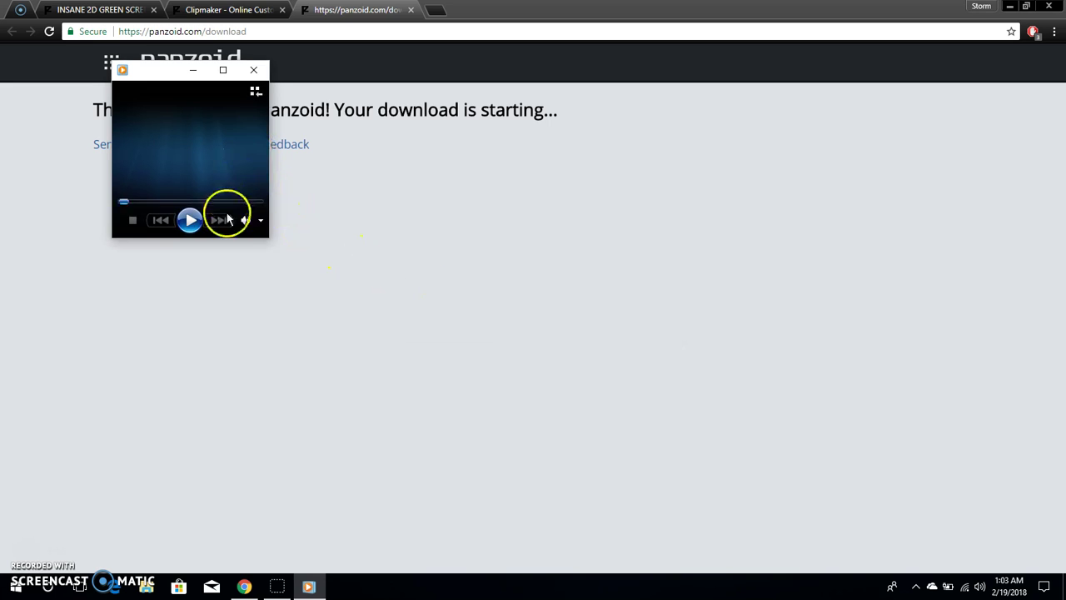
{"action": "left_click", "coordinate": [254, 73]}
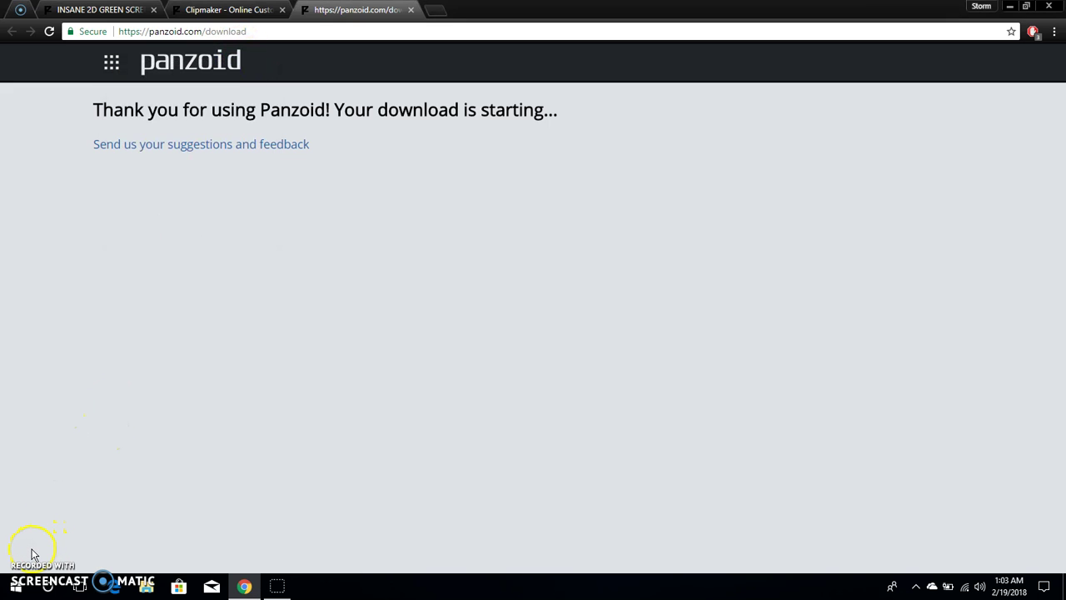
- Play video.mkv from the browser's downloads list, and close the player, the Downloads page and the Panzoid download page
{"action": "key", "text": "ctrl+j"}
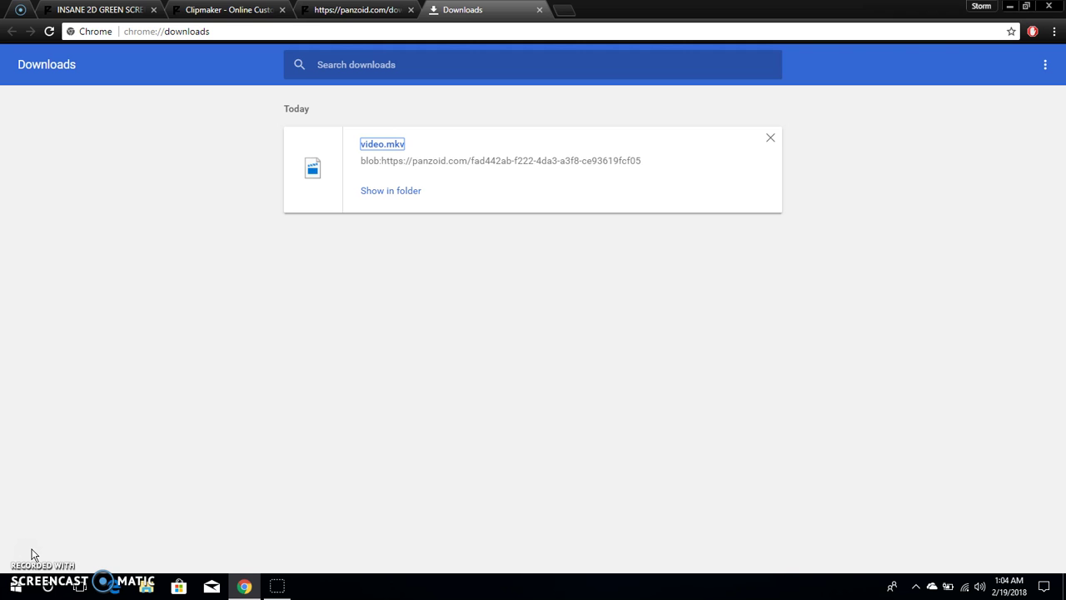
{"action": "left_click", "coordinate": [392, 150]}
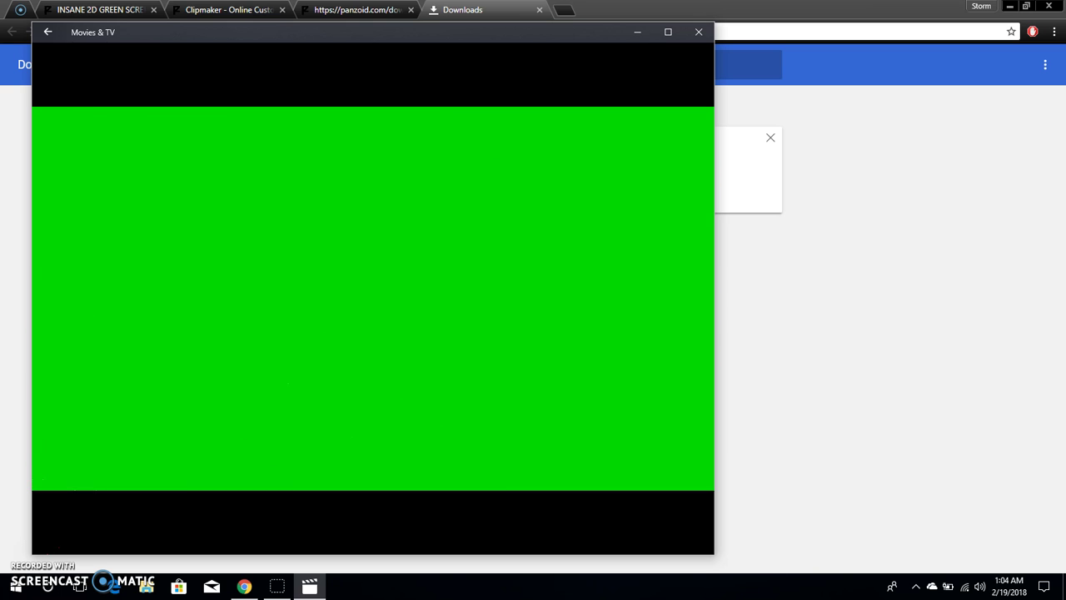
{"action": "left_click", "coordinate": [690, 33]}
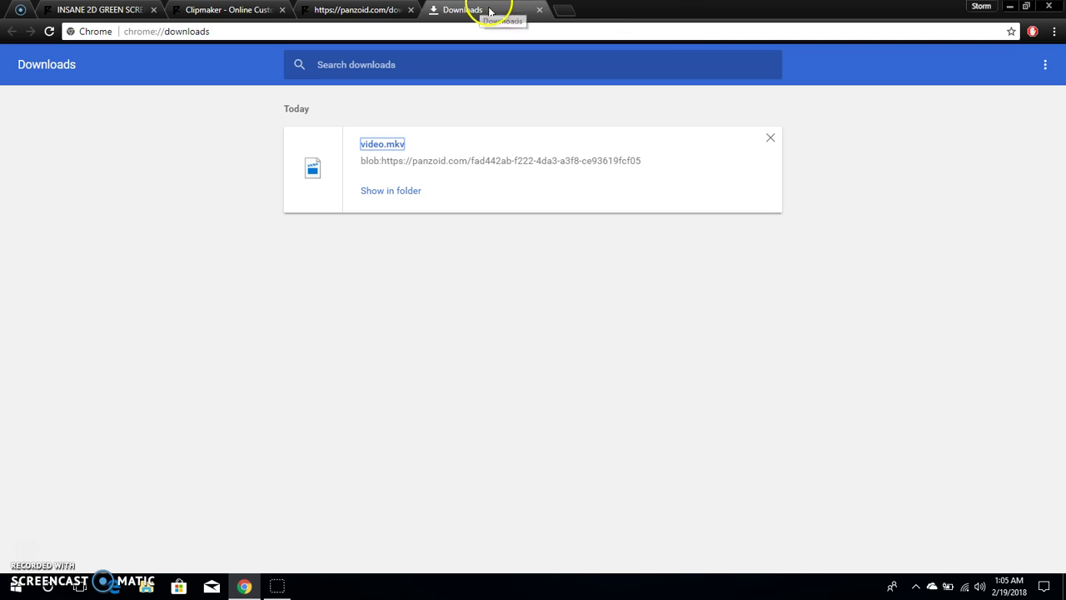
{"action": "left_click", "coordinate": [539, 9]}
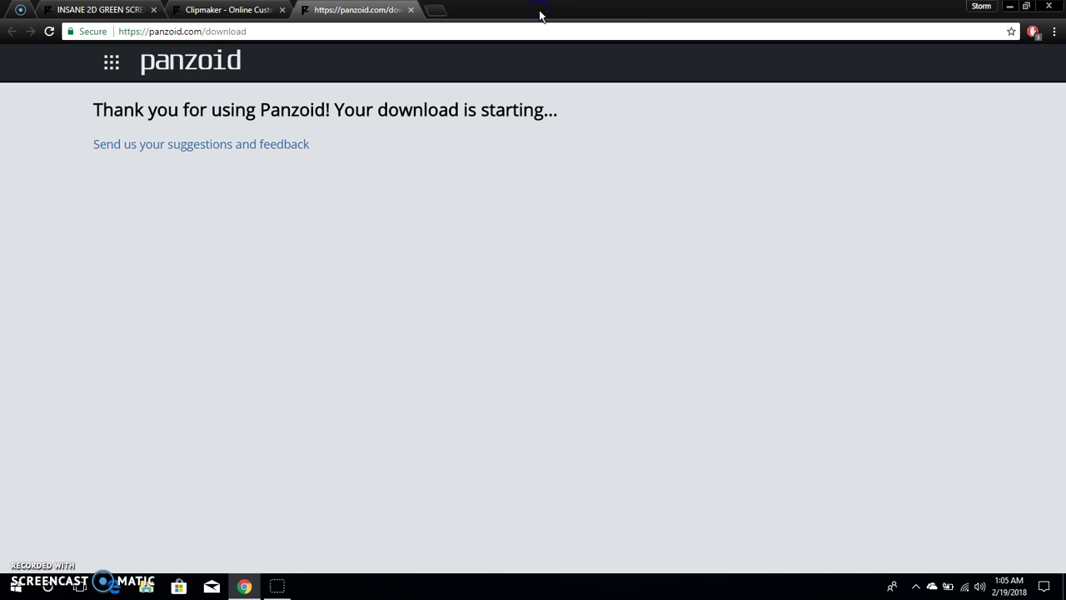
{"action": "left_click", "coordinate": [410, 10]}
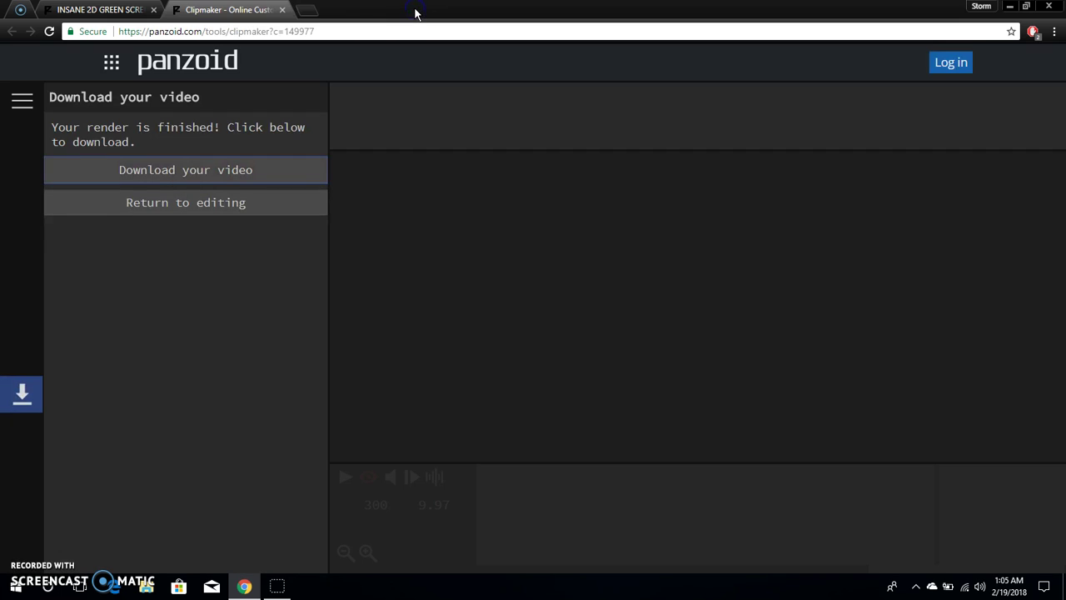